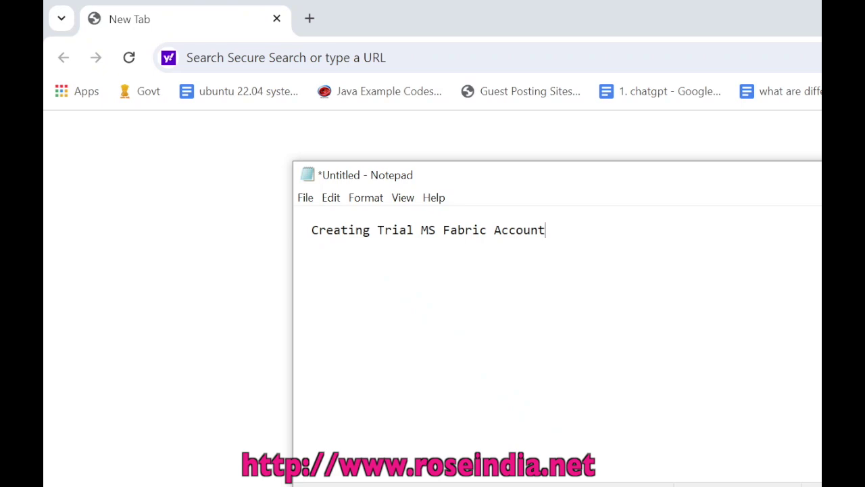
# Switch to the browser's address bar to enter a web address.
pyautogui.click(450, 60)
# Go to fabric.microsoft.com and focus the sign-in e-mail field.
pyautogui.write('fabric.microsoft.com')
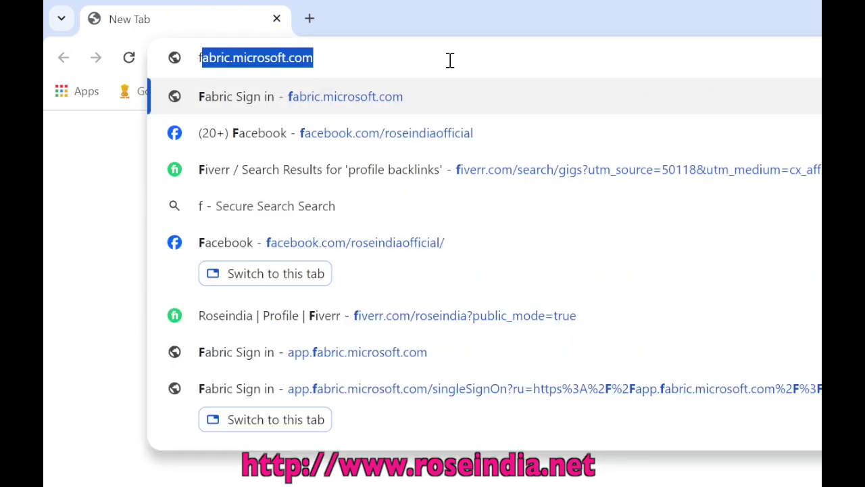
pyautogui.press('Return')
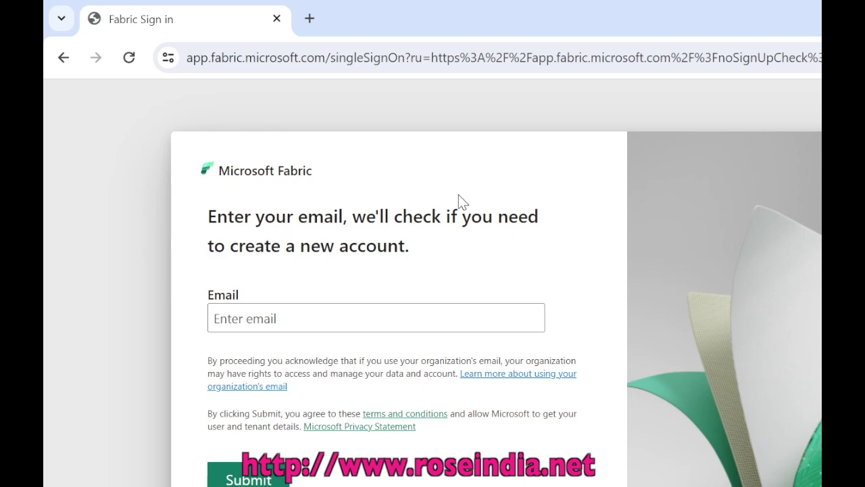
pyautogui.click(230, 319)
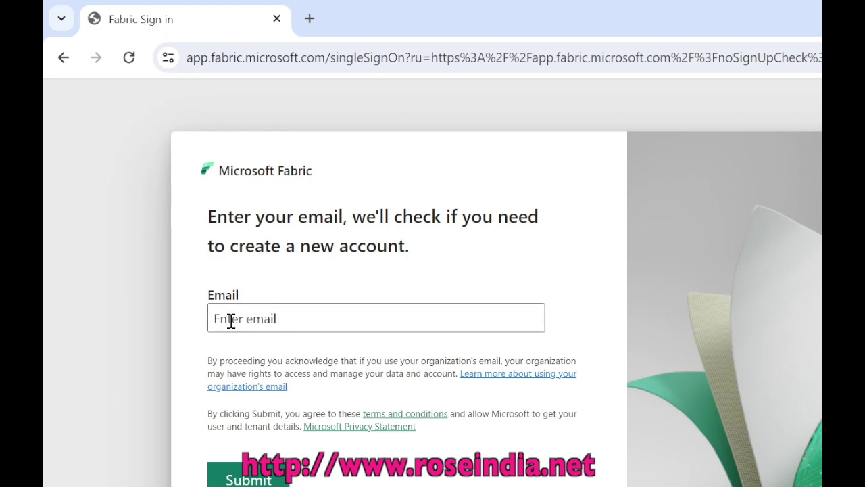
pyautogui.click(381, 254)
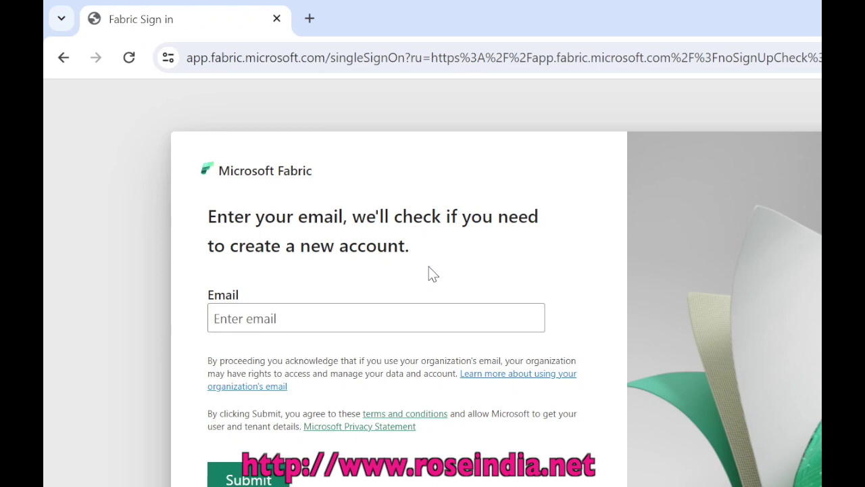
# Fill in the saved work e-mail address and submit it.
pyautogui.click(355, 319)
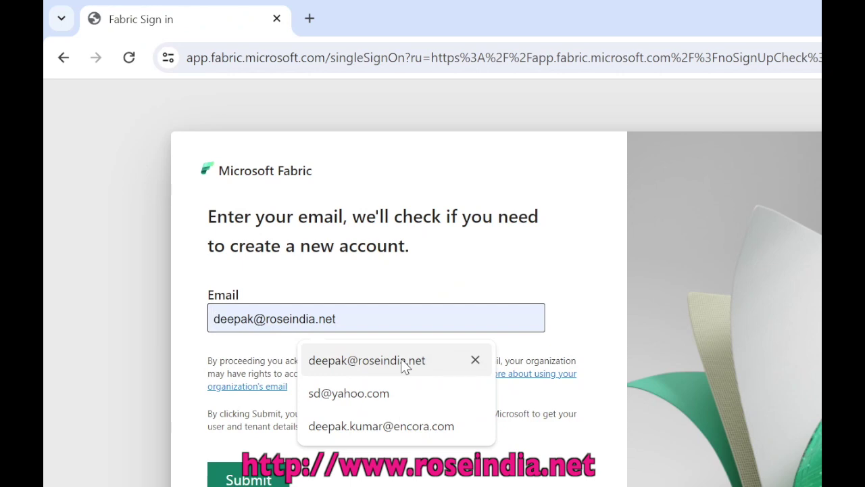
pyautogui.click(431, 265)
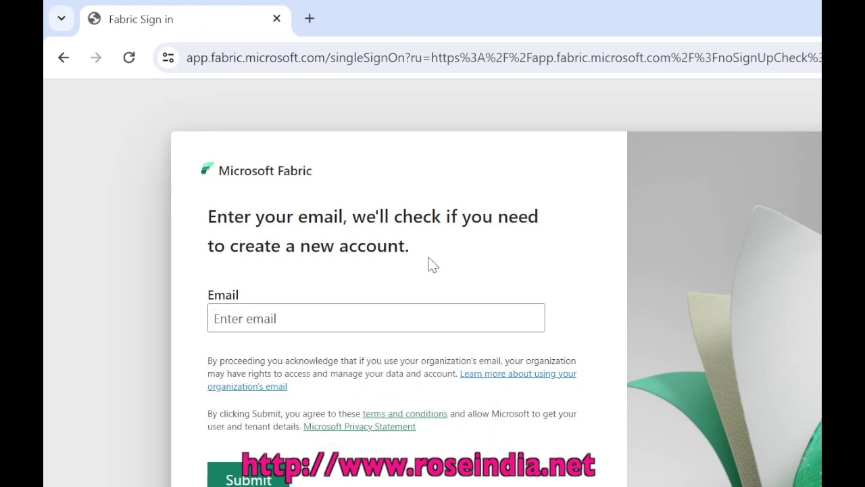
pyautogui.click(392, 325)
pyautogui.click(441, 213)
pyautogui.click(334, 313)
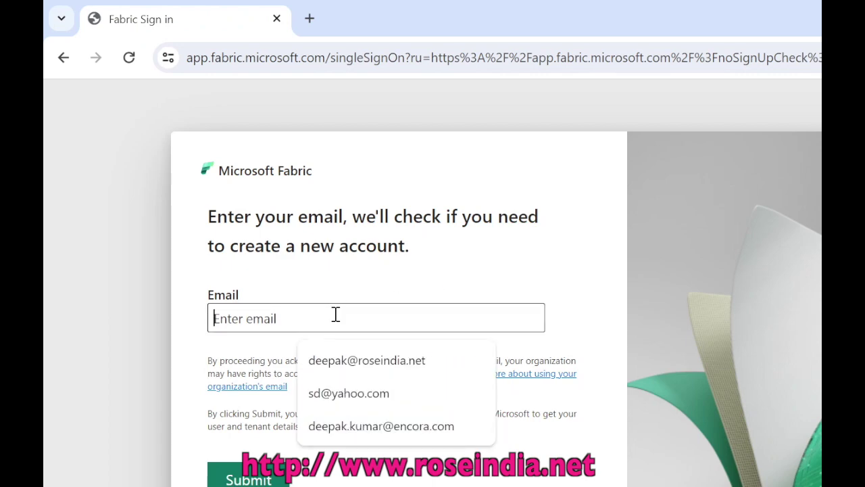
pyautogui.click(349, 362)
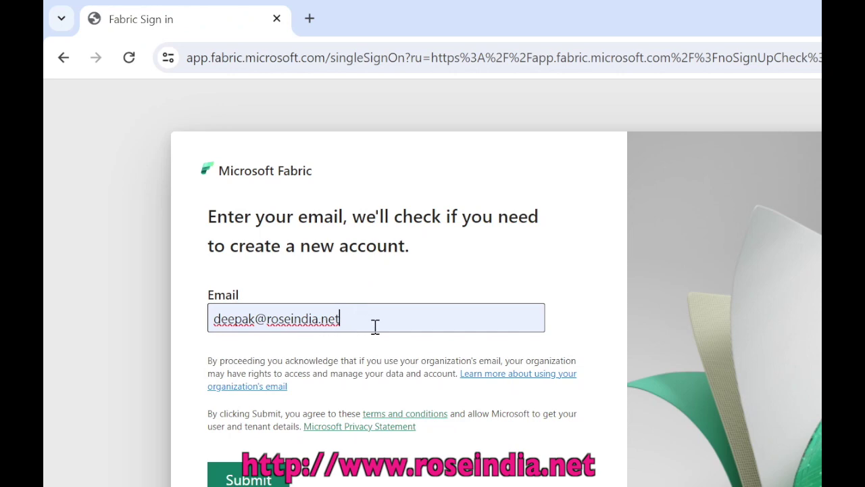
pyautogui.click(248, 476)
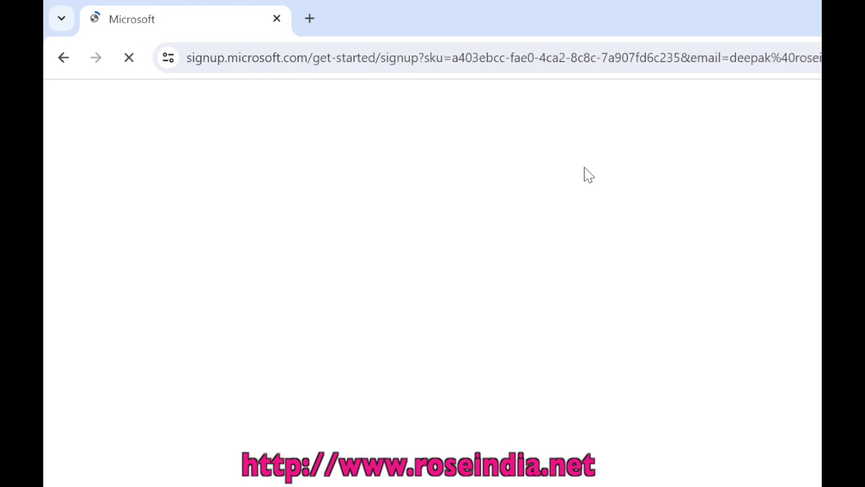
# Choose 'I got it from my organization' and continue with Next.
pyautogui.scroll(2, 584, 328)
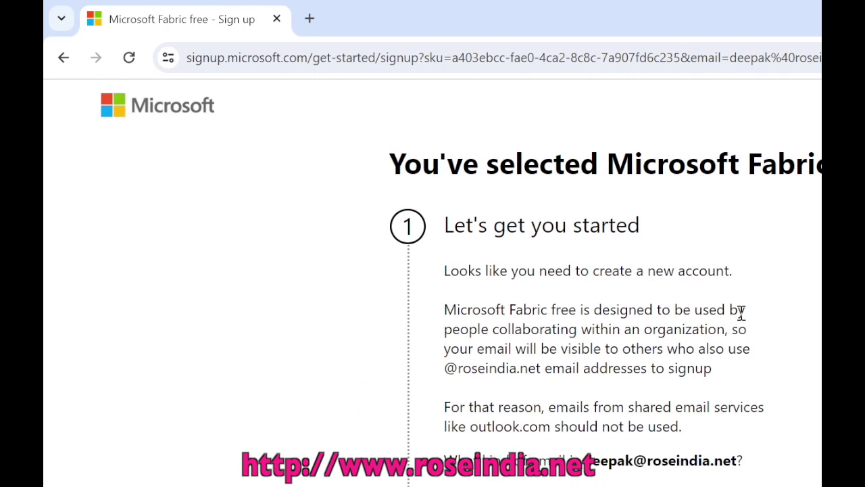
pyautogui.scroll(-2, 741, 313)
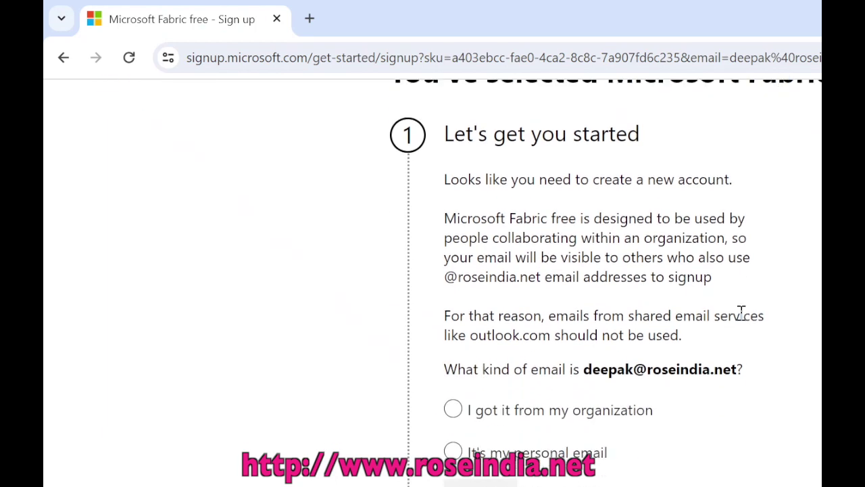
pyautogui.scroll(2, 739, 313)
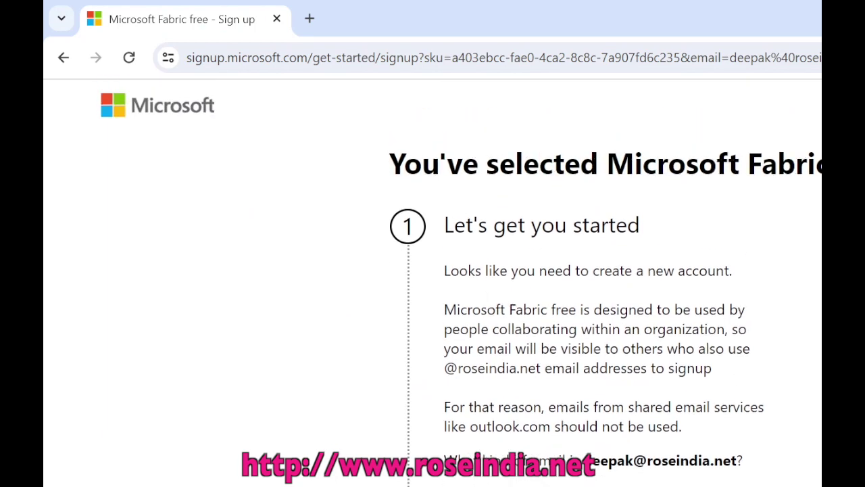
pyautogui.scroll(-4, 514, 317)
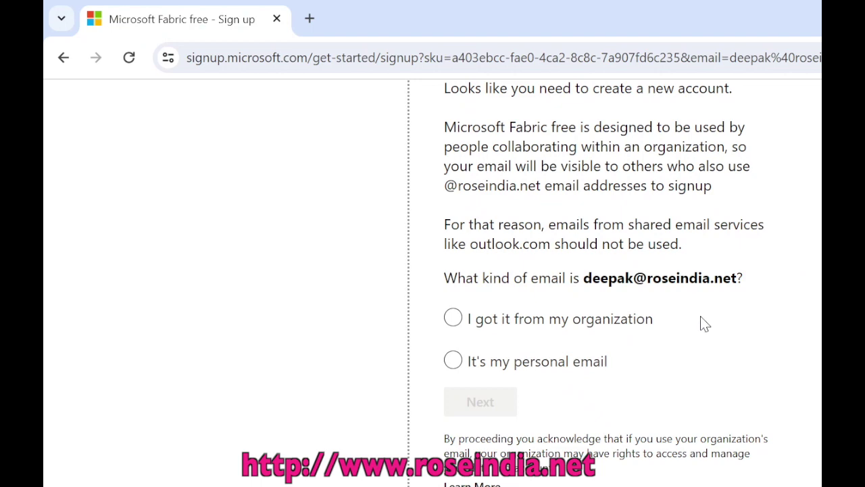
pyautogui.click(453, 319)
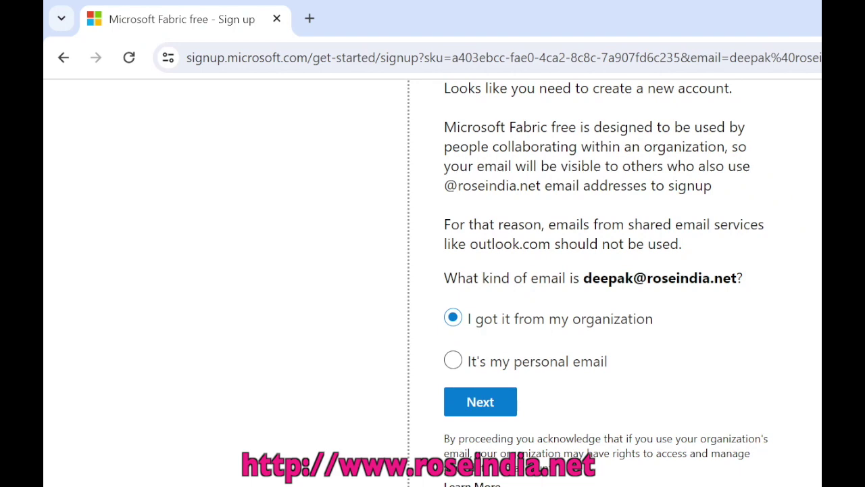
pyautogui.click(493, 410)
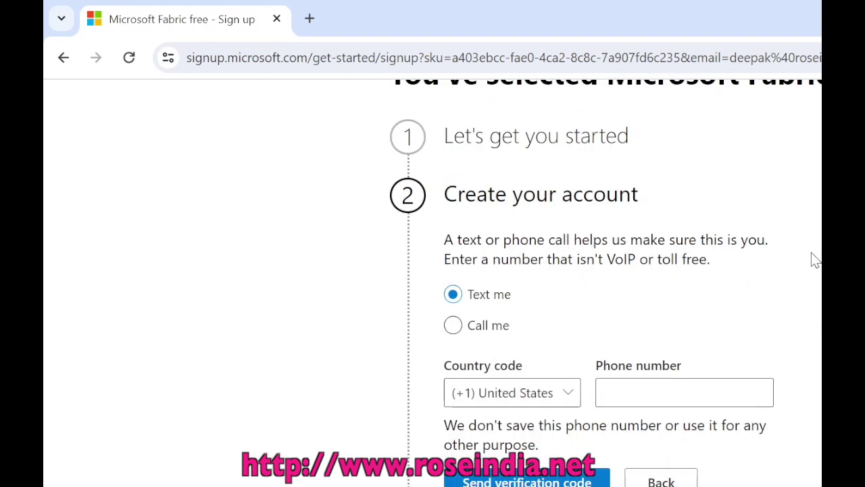
# Pick (+91) India as country code, enter the phone number and send the code.
pyautogui.click(509, 393)
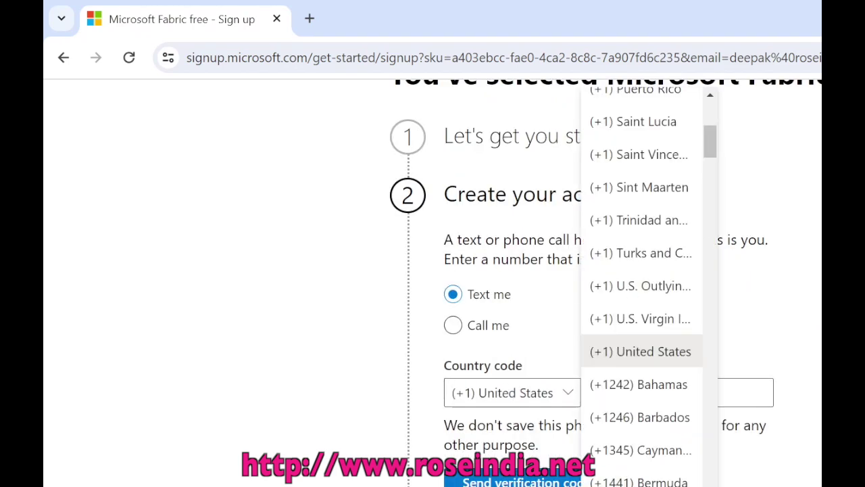
pyautogui.moveTo(715, 151); pyautogui.dragTo(689, 486)
pyautogui.click(643, 486)
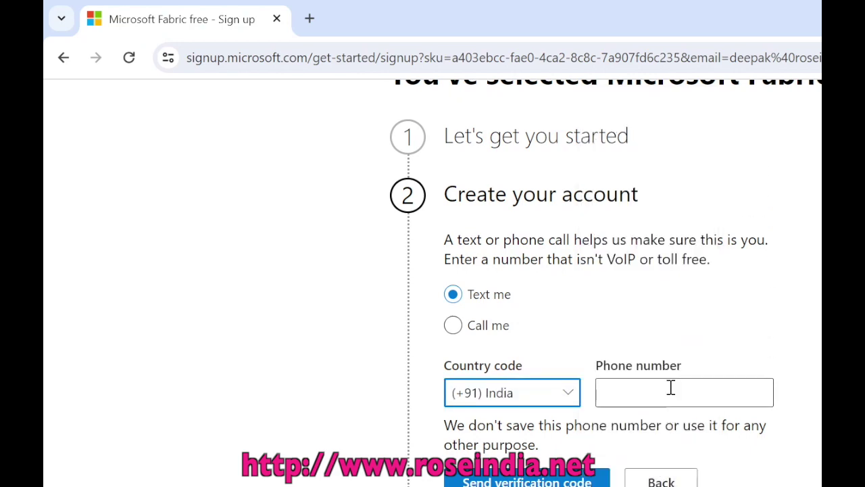
pyautogui.click(670, 388)
pyautogui.scroll(1, 671, 388)
pyautogui.scroll(-1, 671, 387)
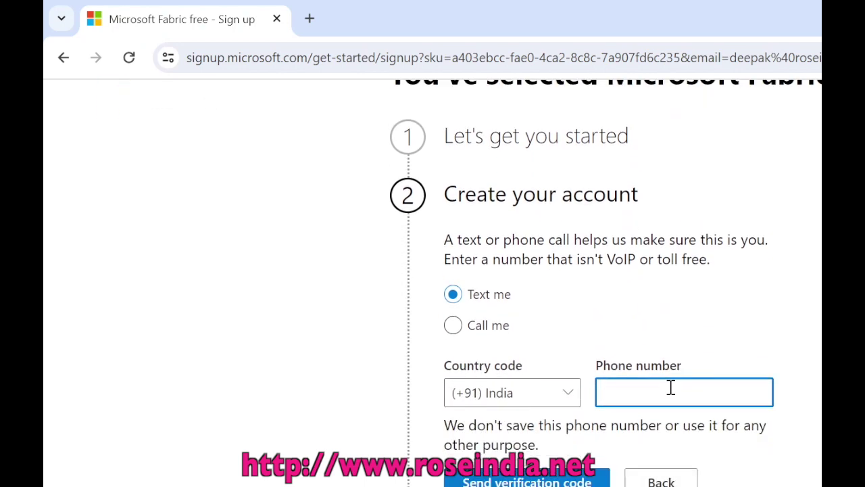
pyautogui.press('Return')
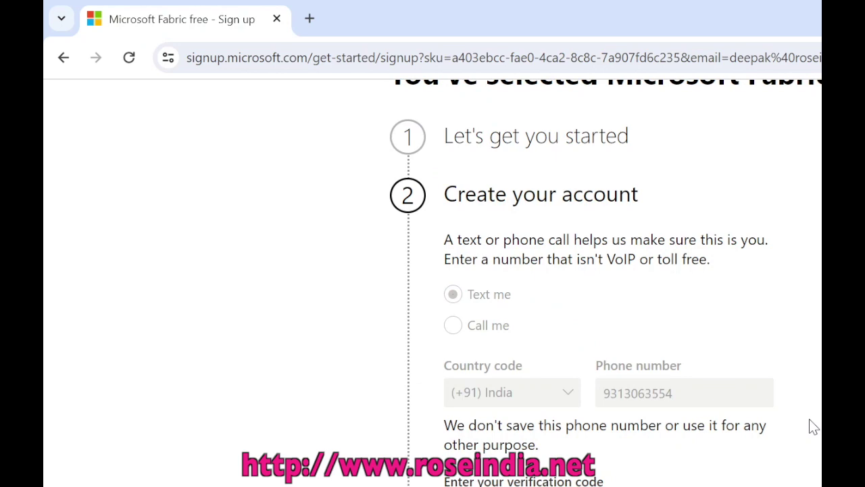
# Enter the 6-digit code texted to the phone and submit it.
pyautogui.scroll(-2, 813, 426)
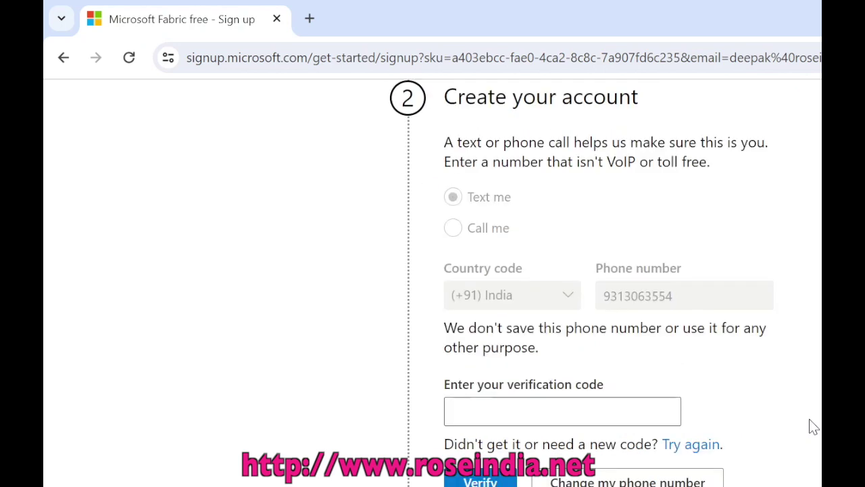
pyautogui.click(578, 411)
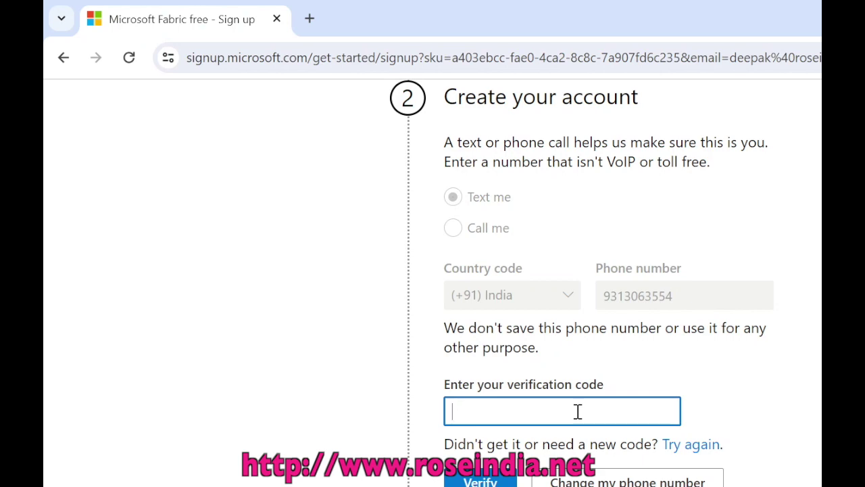
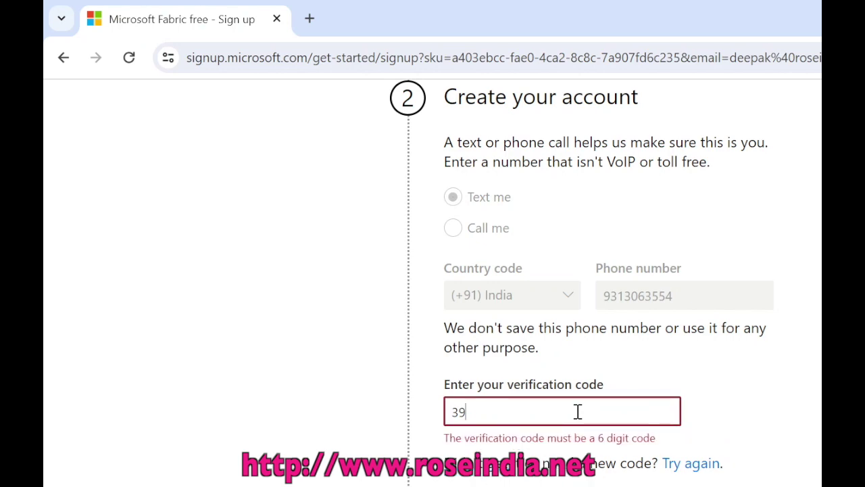
pyautogui.press('Return')
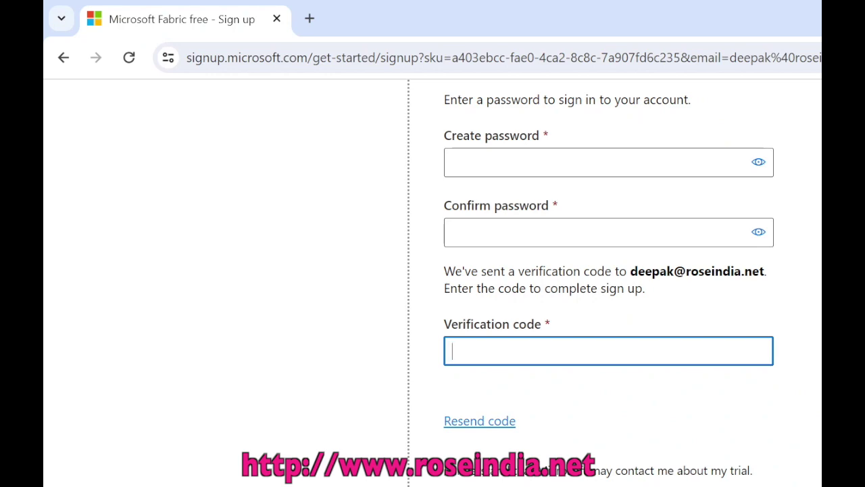
# Enter a new account password and the e-mailed verification code.
pyautogui.click(504, 151)
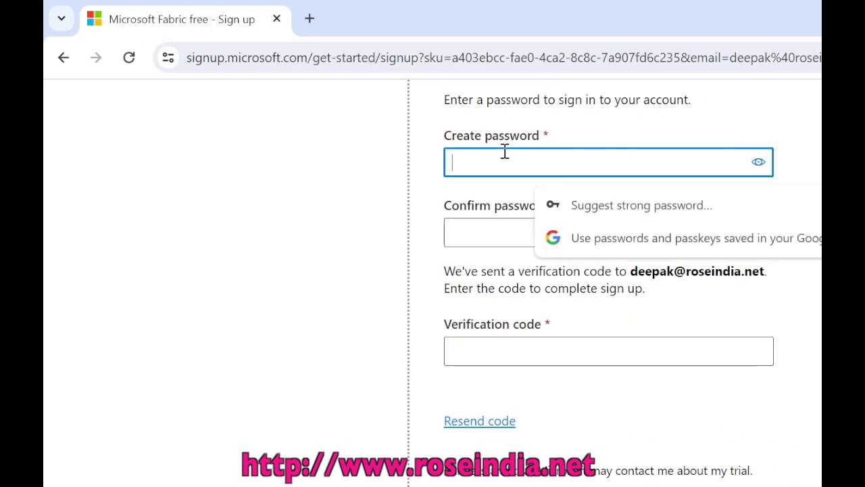
pyautogui.write('•')
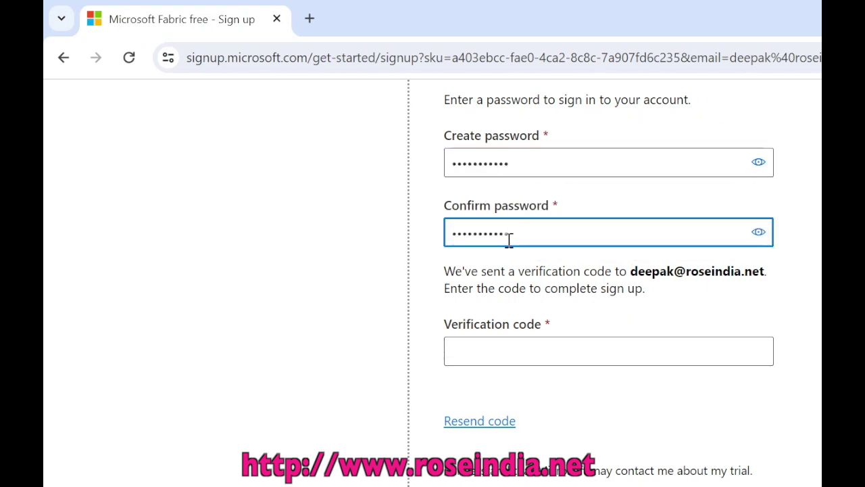
pyautogui.click(510, 353)
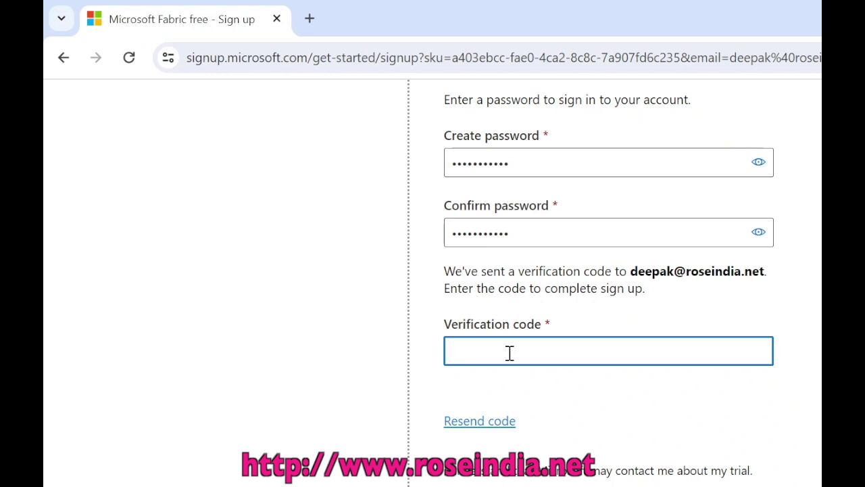
# Tick the checkbox to share information with Microsoft partners and review the form.
pyautogui.scroll(-3, 637, 473)
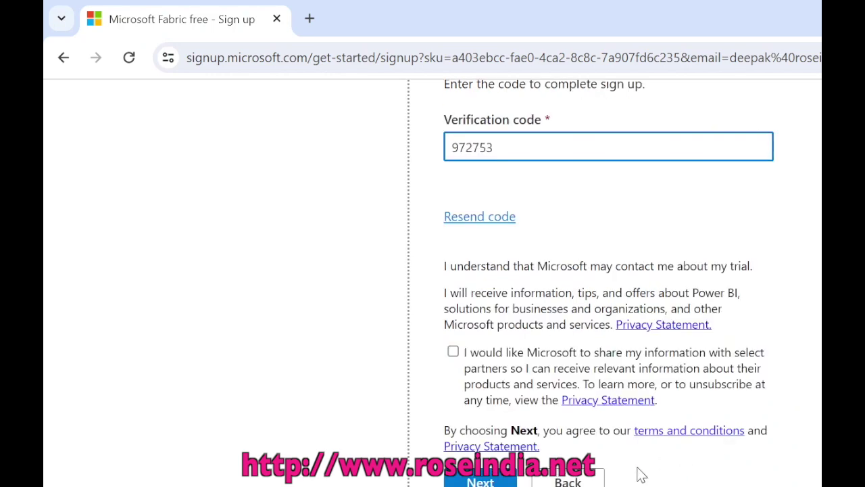
pyautogui.click(453, 351)
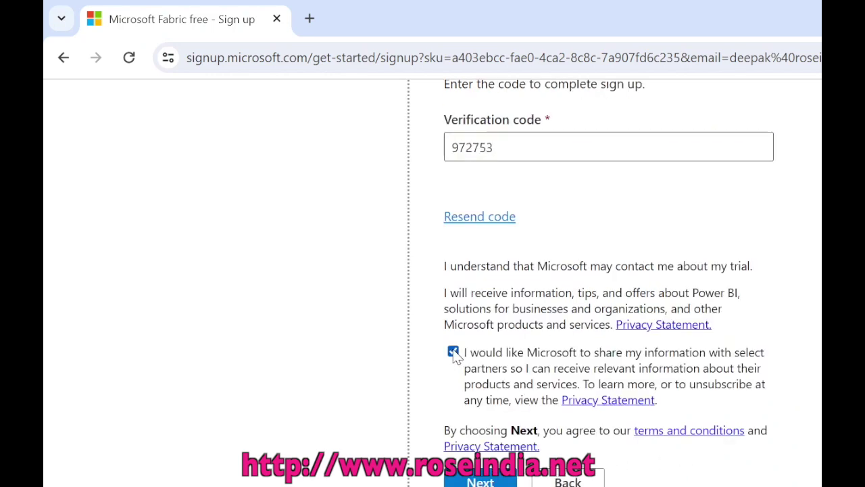
pyautogui.scroll(3, 609, 284)
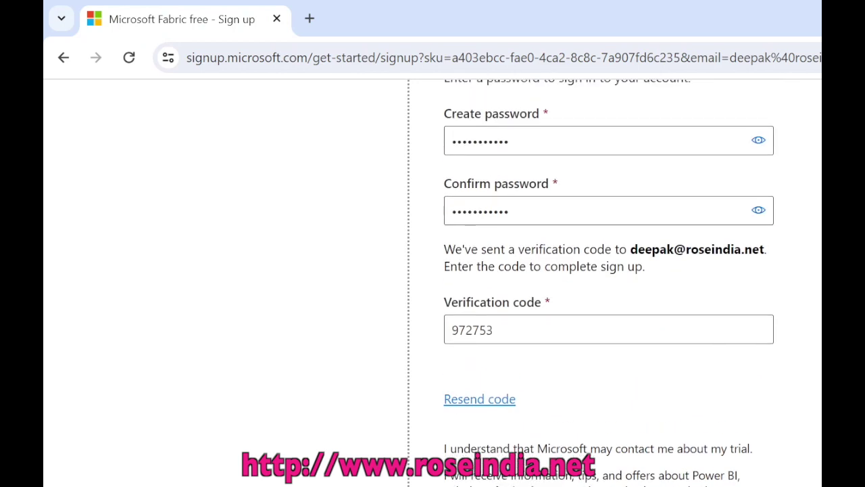
pyautogui.scroll(-3, 608, 284)
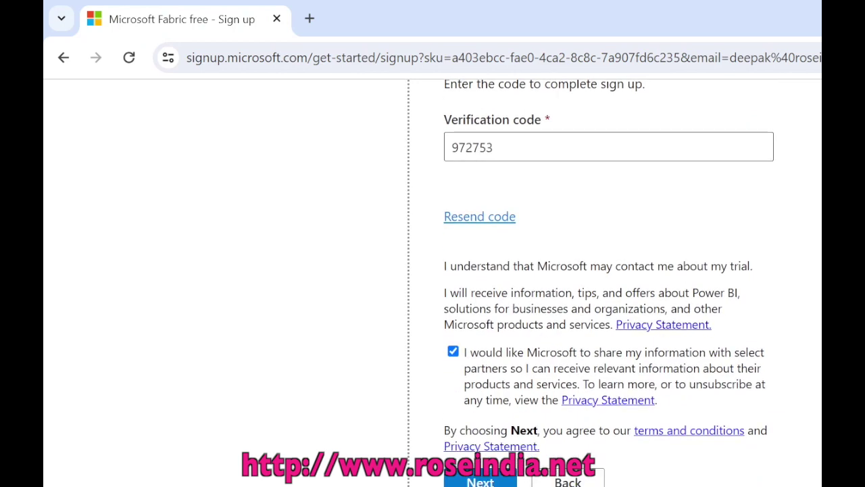
pyautogui.scroll(4, 663, 271)
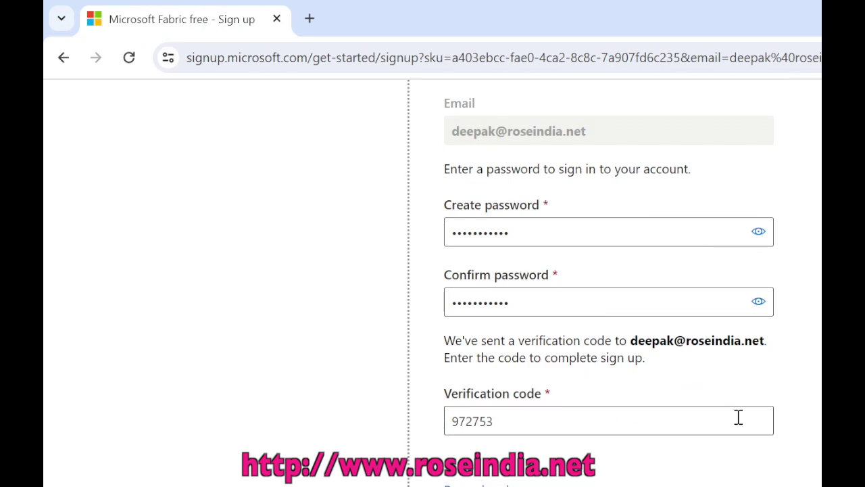
pyautogui.scroll(-4, 739, 417)
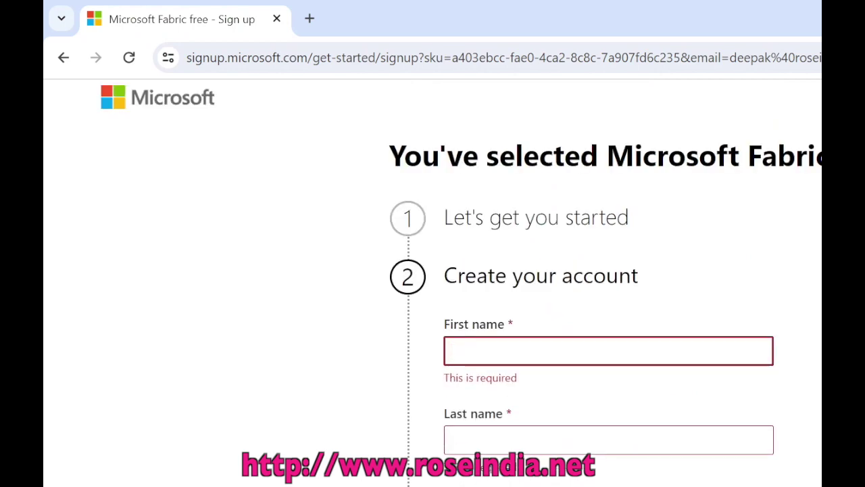
# Enter the account holder's first and last name.
pyautogui.press('Tab')
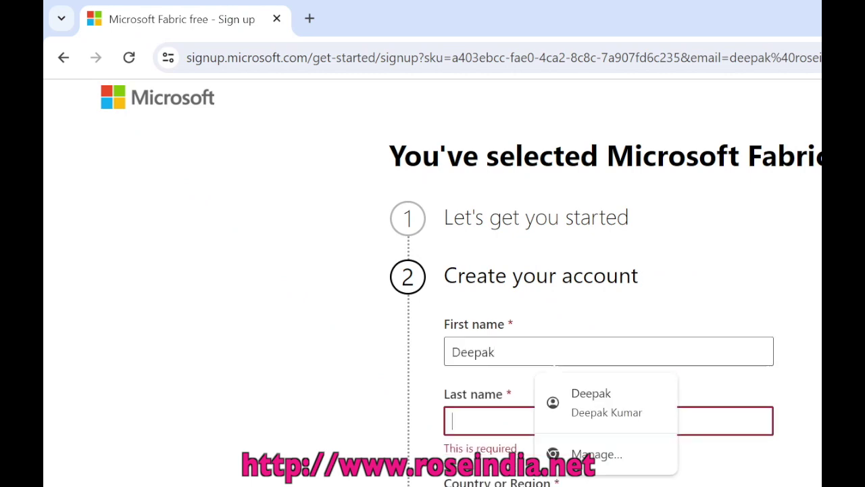
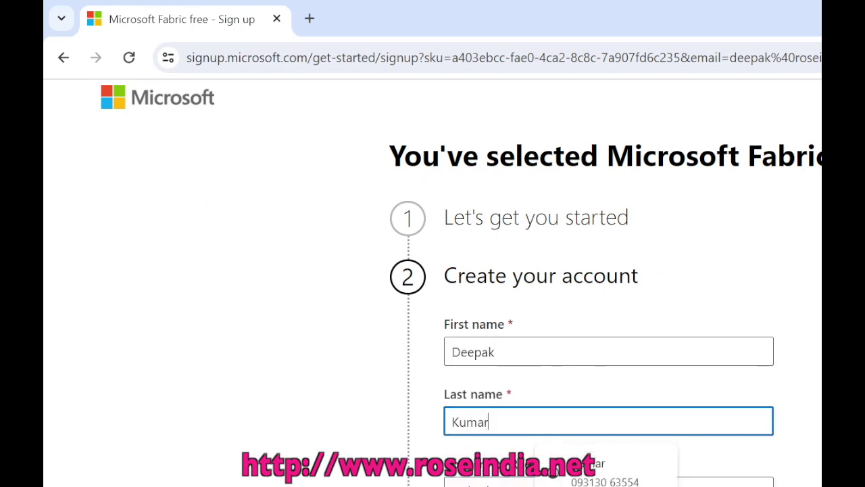
pyautogui.click(814, 436)
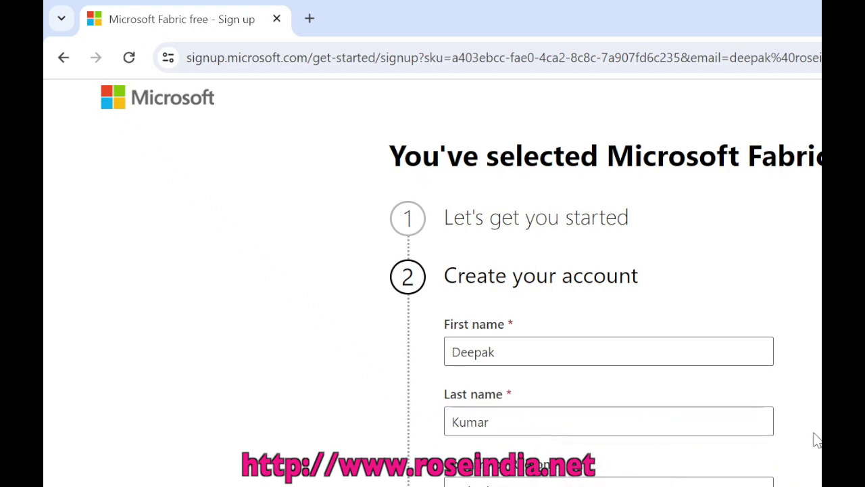
# Select India as the country or region.
pyautogui.click(758, 485)
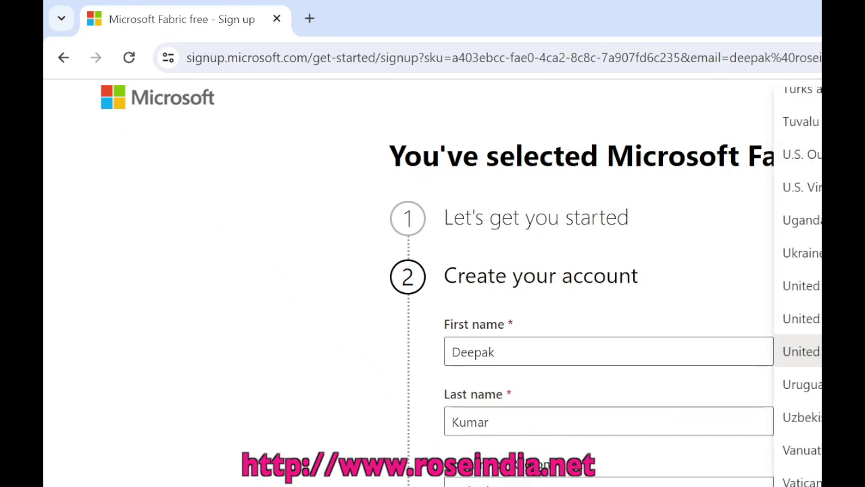
pyautogui.scroll(-2, 798, 284)
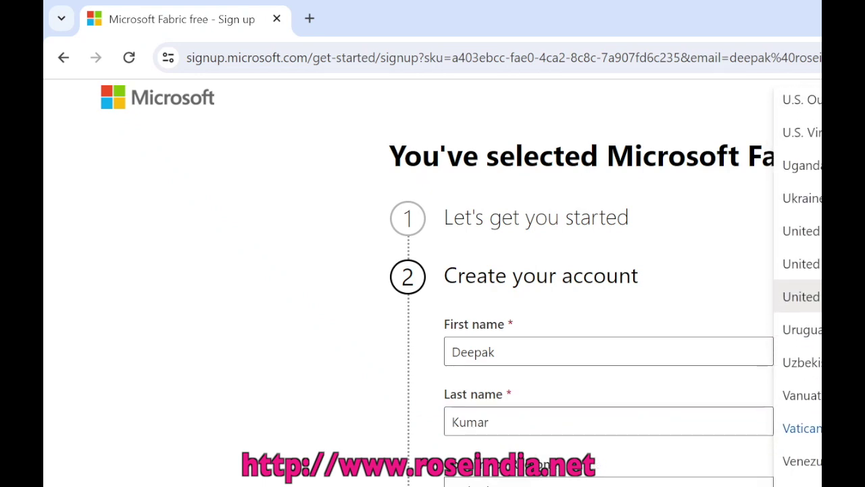
pyautogui.scroll(10, 798, 284)
pyautogui.scroll(15, 797, 284)
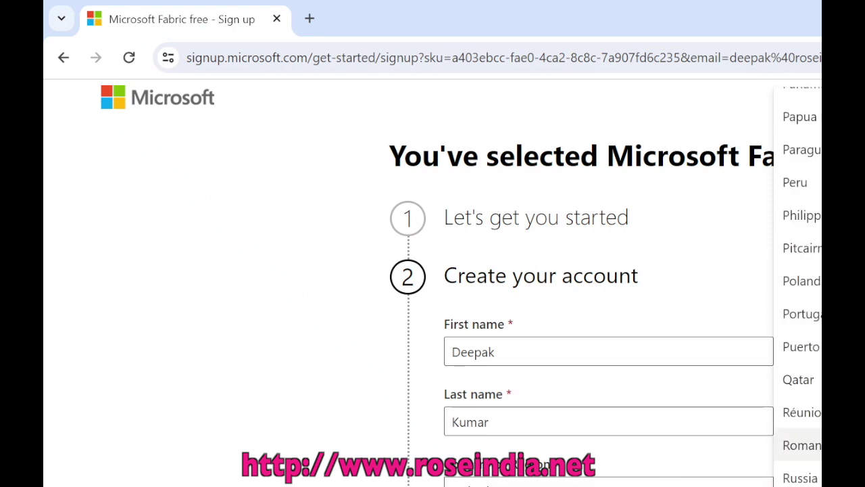
pyautogui.scroll(4, 798, 453)
pyautogui.scroll(10, 798, 453)
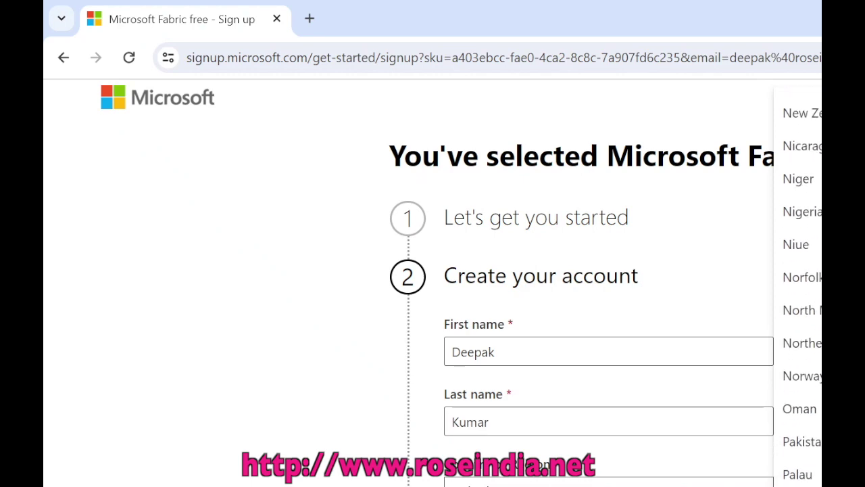
pyautogui.scroll(12, 798, 284)
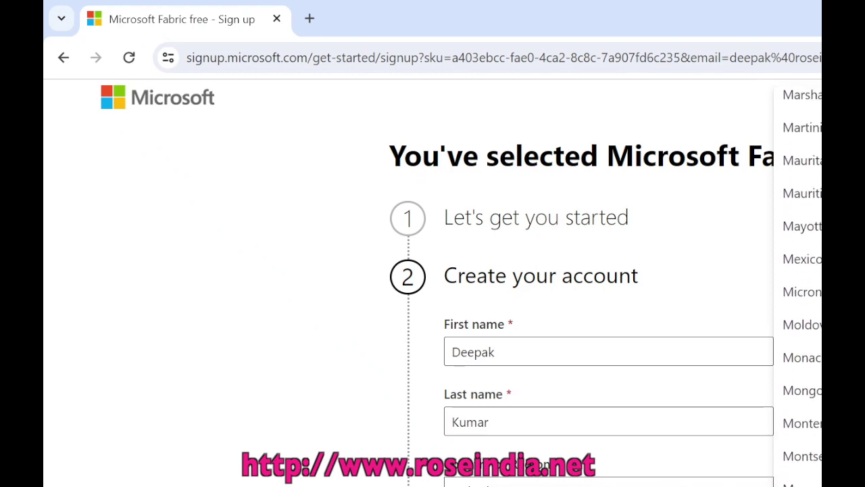
pyautogui.scroll(8, 810, 109)
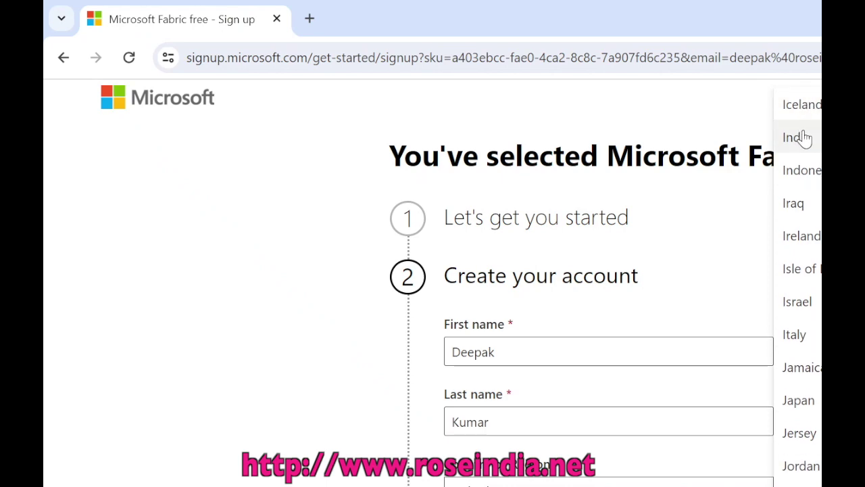
pyautogui.click(808, 137)
# Fill in the saved business phone, accept partner sharing and submit the form.
pyautogui.scroll(-4, 730, 318)
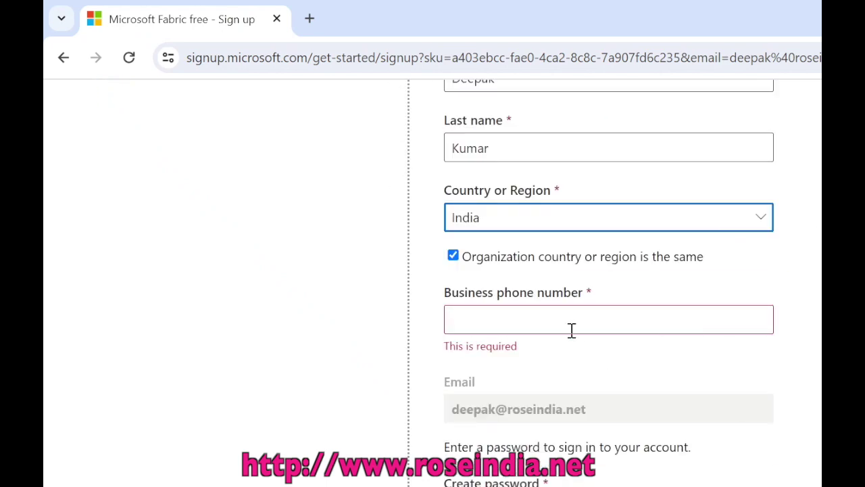
pyautogui.click(570, 324)
pyautogui.click(607, 373)
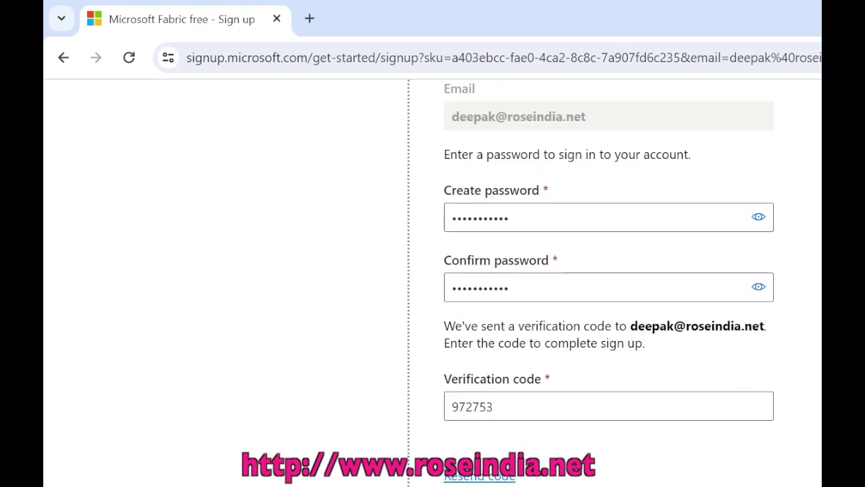
pyautogui.scroll(-4, 609, 271)
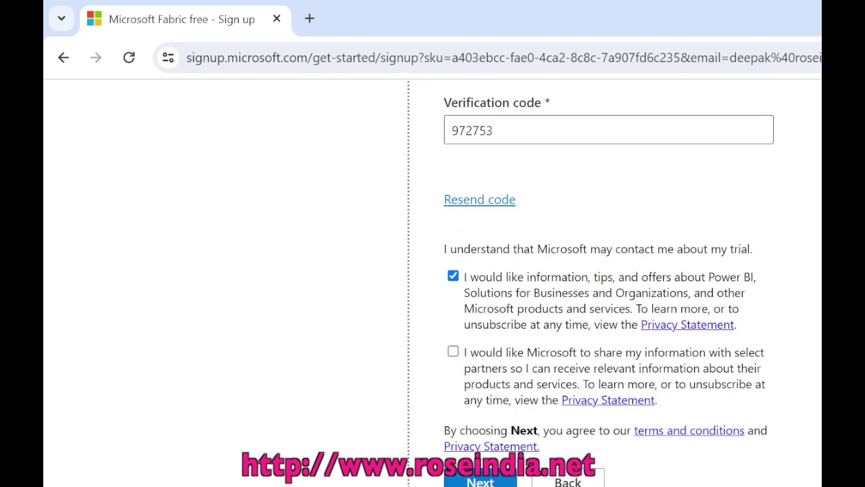
pyautogui.click(453, 351)
pyautogui.click(485, 481)
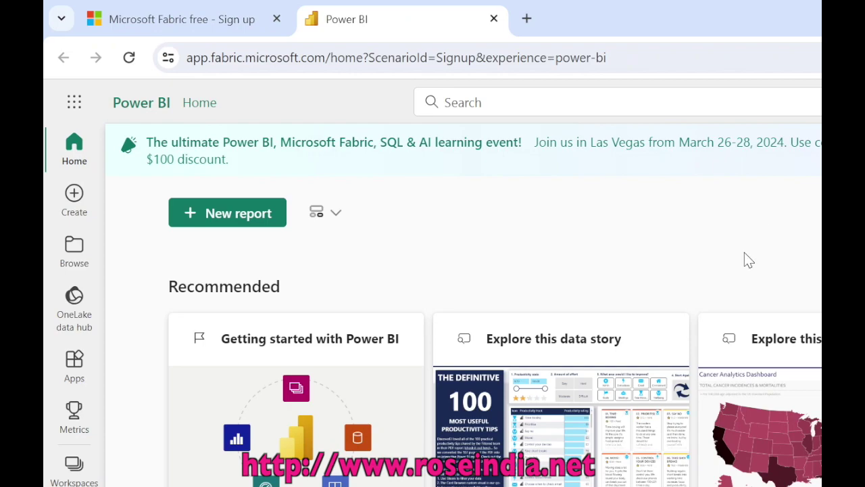
pyautogui.scroll(-5, 744, 254)
pyautogui.scroll(5, 749, 260)
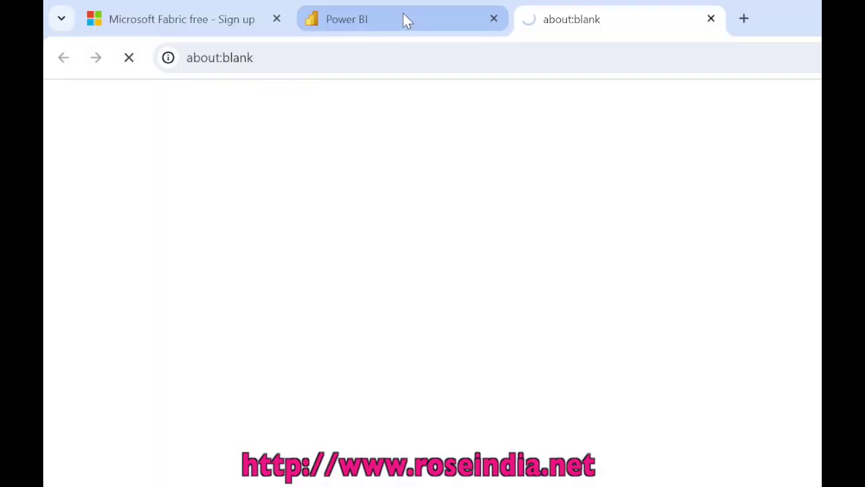
# Open the Fabric trial link in a new tab and close the extra sign-in pages.
pyautogui.click(404, 19)
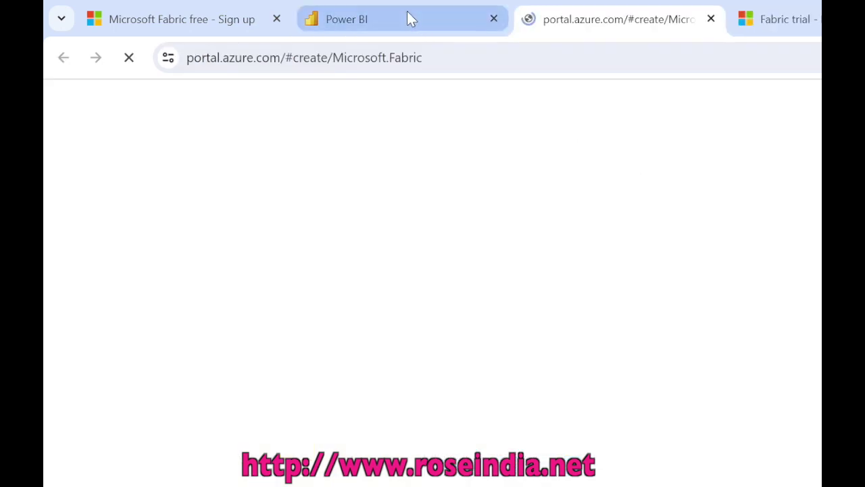
pyautogui.click(407, 19)
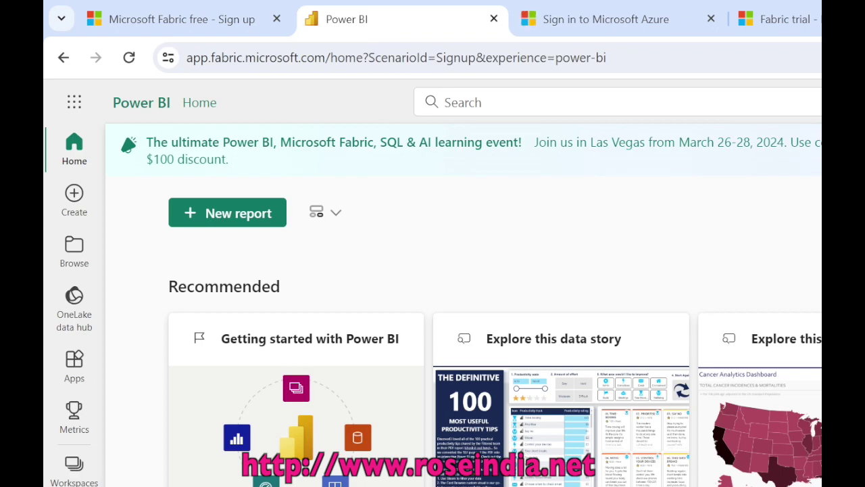
pyautogui.click(820, 302)
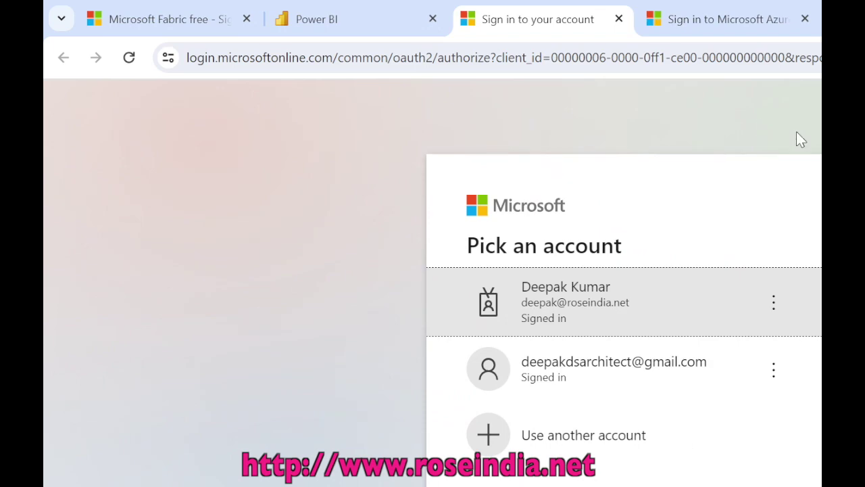
pyautogui.click(619, 19)
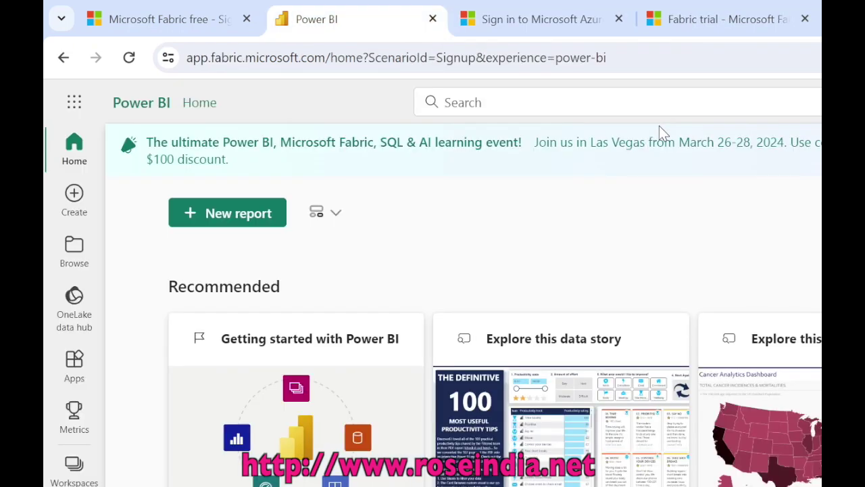
pyautogui.click(677, 27)
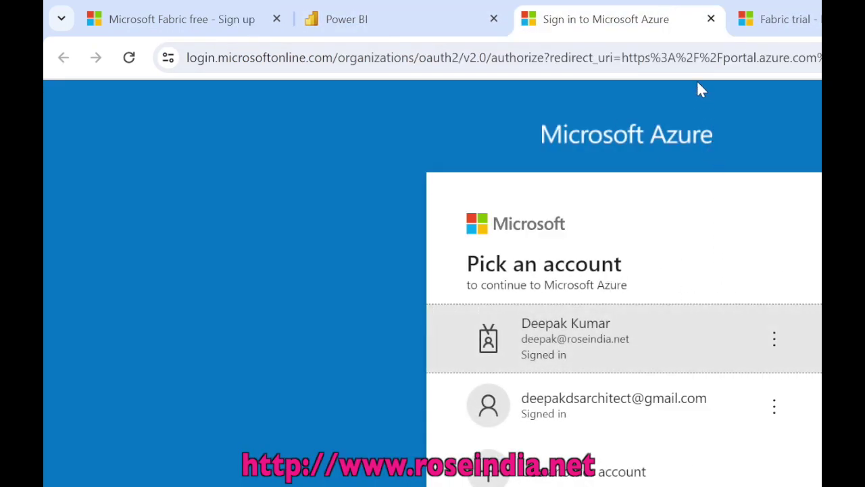
pyautogui.click(710, 19)
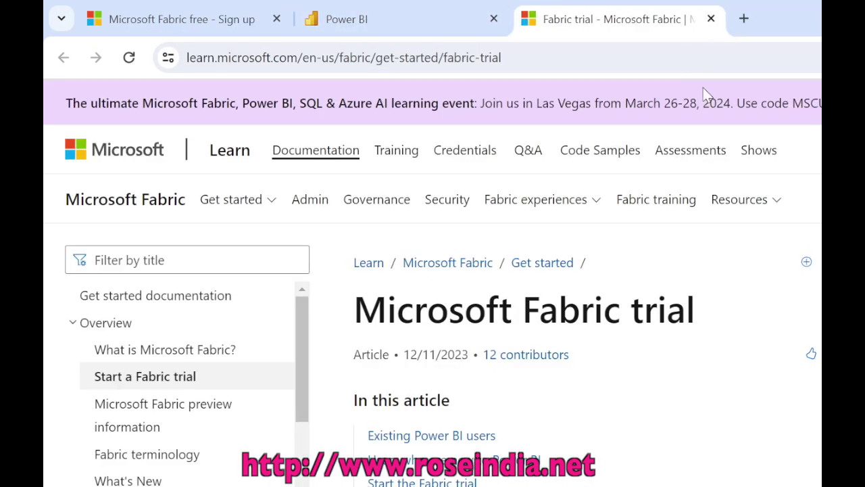
# Read through the 'Start a Fabric trial' steps, then return to the Fabric sign-up tab.
pyautogui.scroll(-12, 678, 482)
pyautogui.scroll(-15, 678, 482)
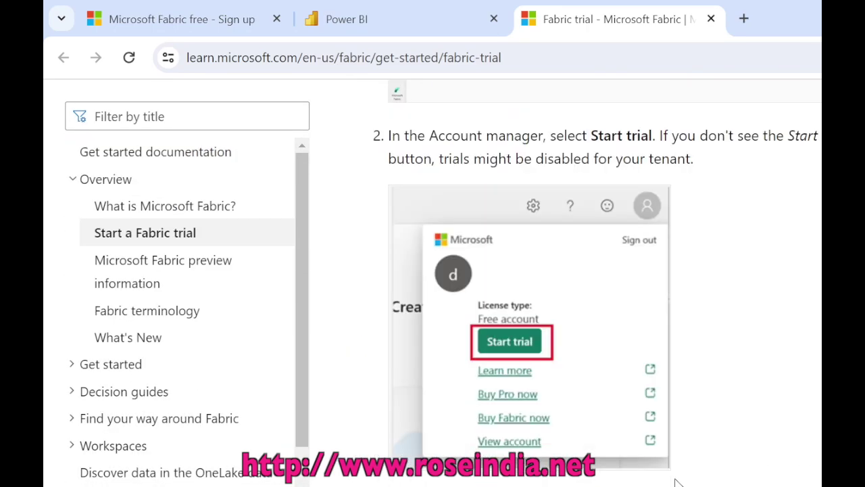
pyautogui.scroll(5, 676, 482)
pyautogui.scroll(10, 676, 482)
pyautogui.scroll(-2, 678, 482)
pyautogui.scroll(1, 678, 482)
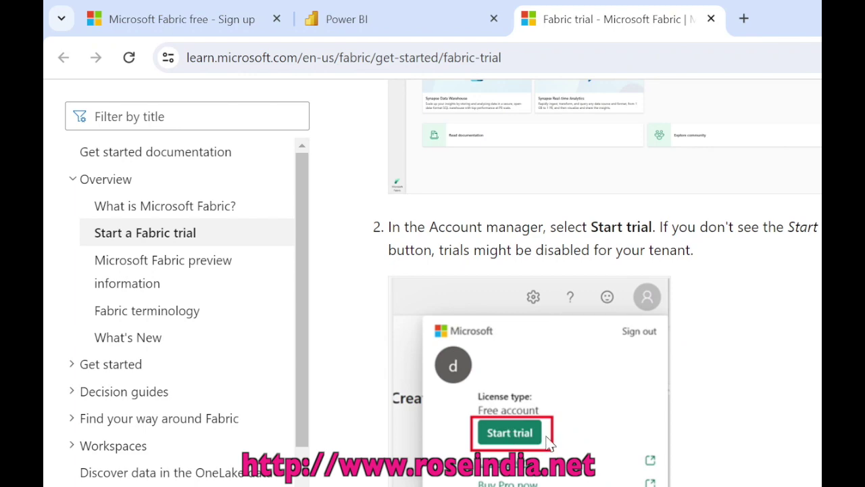
pyautogui.scroll(-4, 683, 442)
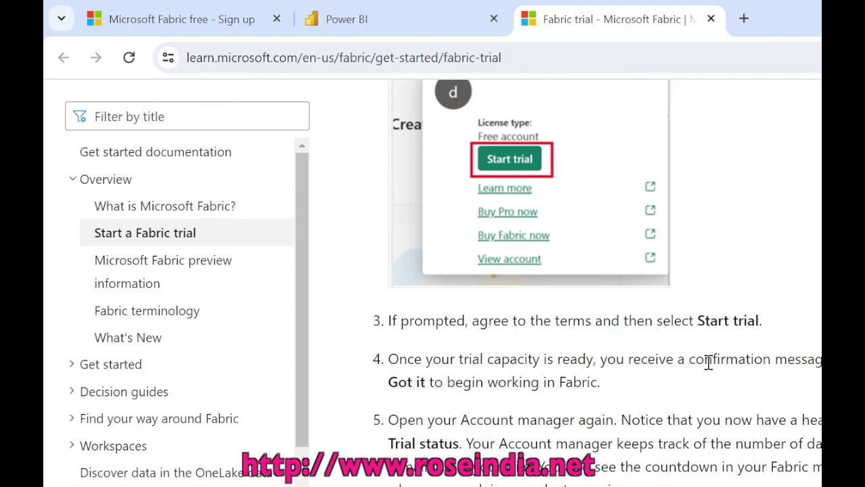
pyautogui.scroll(-2, 729, 363)
pyautogui.scroll(3, 731, 367)
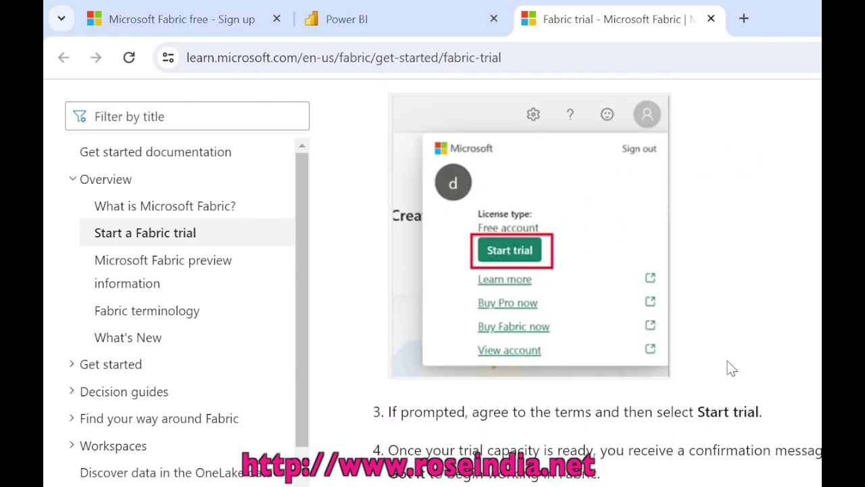
pyautogui.scroll(-3, 726, 361)
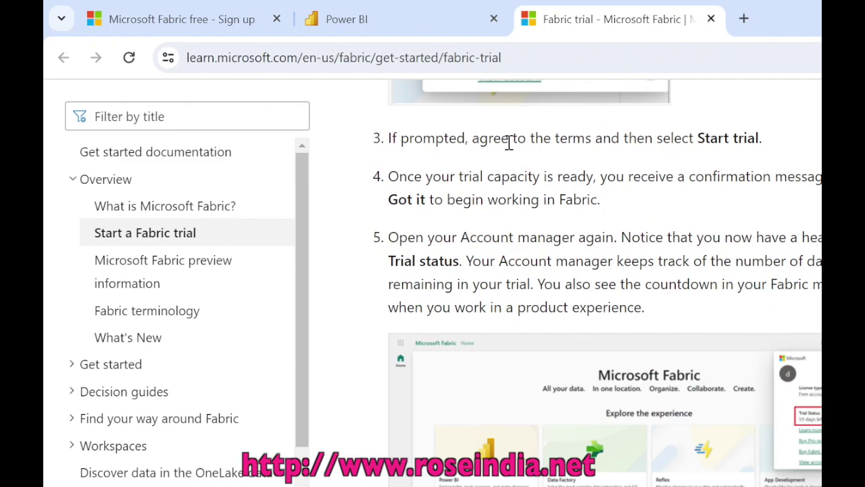
pyautogui.click(187, 21)
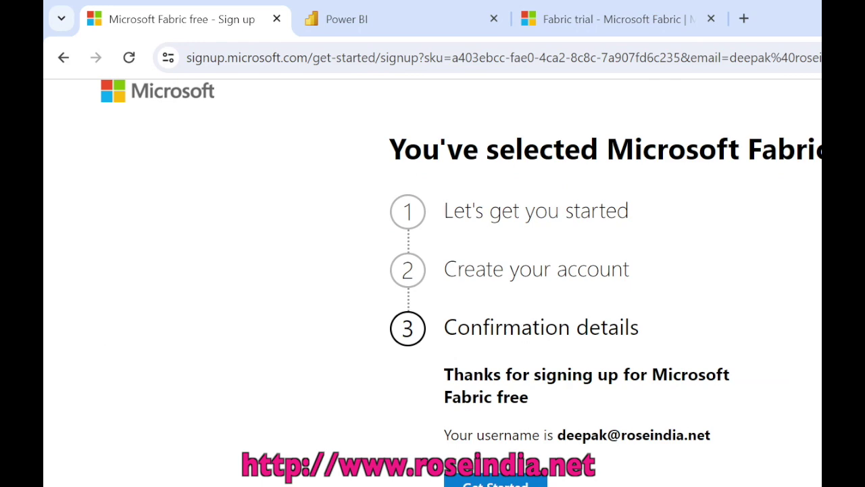
# Close the Fabric sign-up confirmation tab.
pyautogui.click(277, 19)
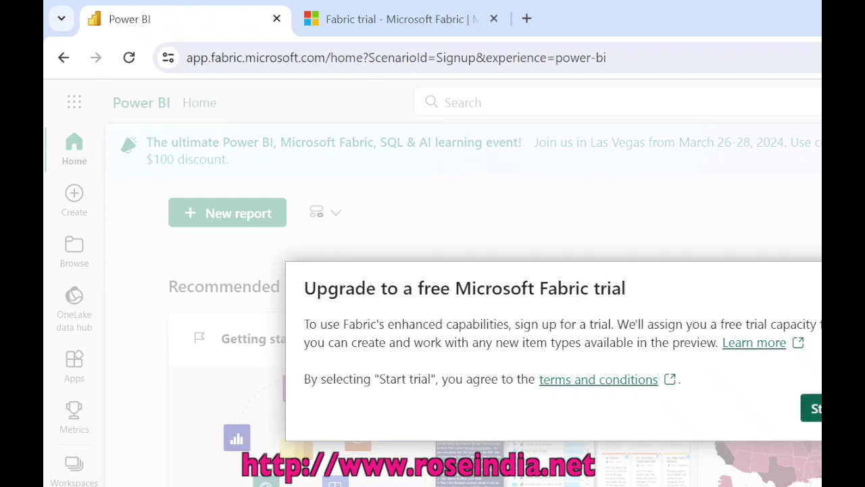
# Start the free Microsoft Fabric trial and continue to the Fabric Home page.
pyautogui.click(812, 409)
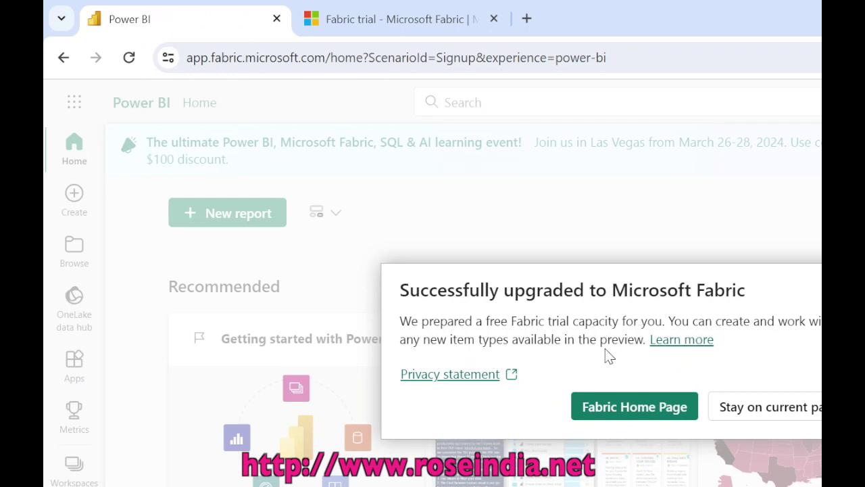
pyautogui.click(646, 415)
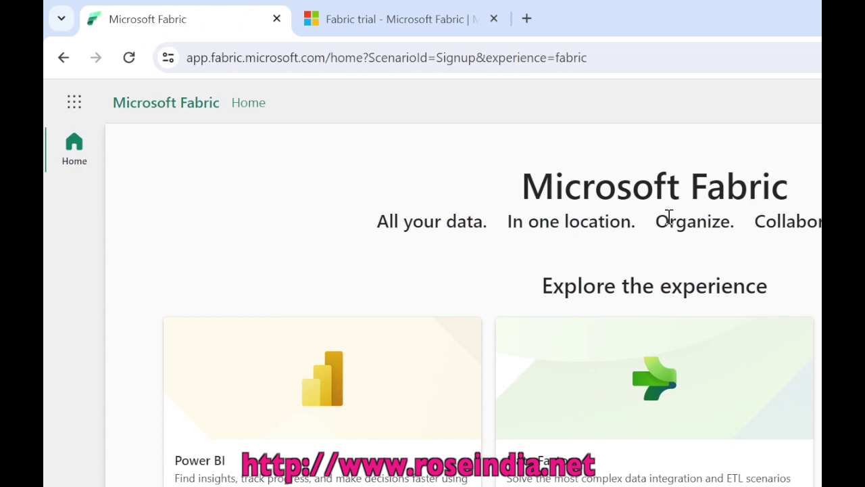
pyautogui.scroll(-7, 676, 232)
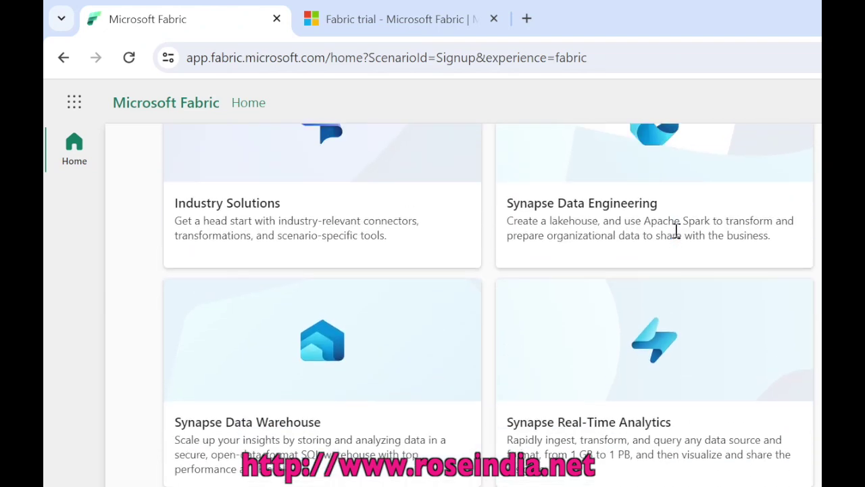
pyautogui.scroll(7, 676, 231)
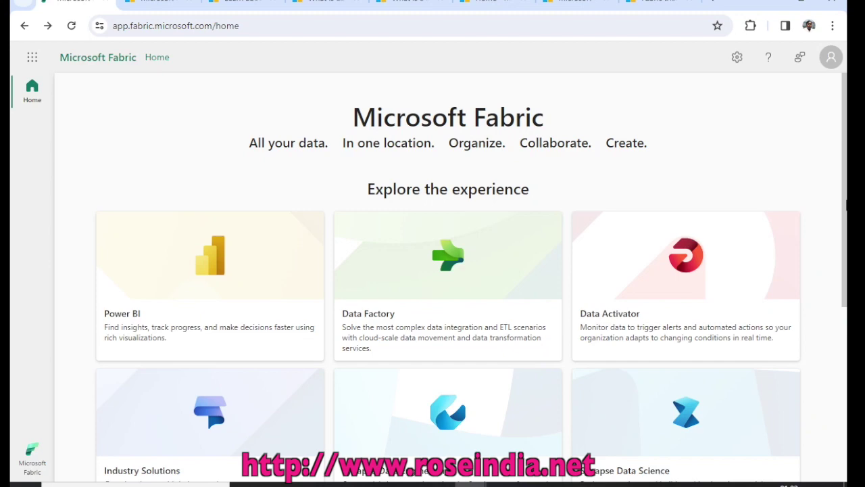
pyautogui.scroll(-2, 847, 204)
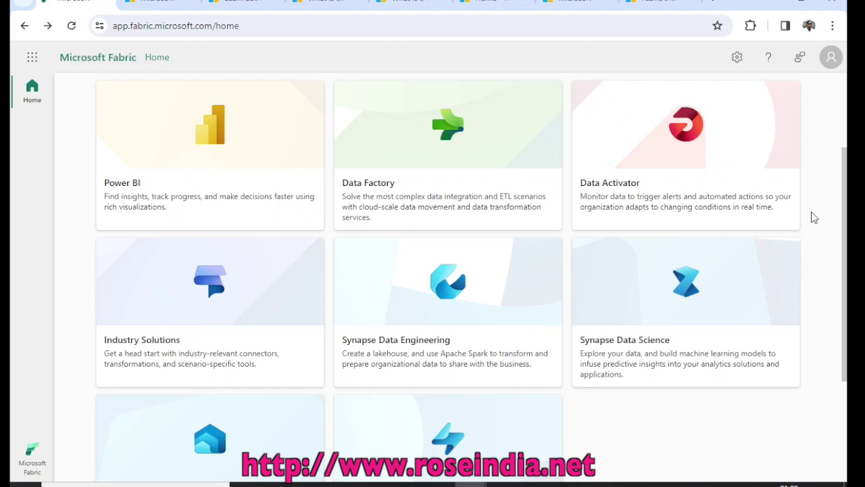
pyautogui.scroll(-2, 814, 217)
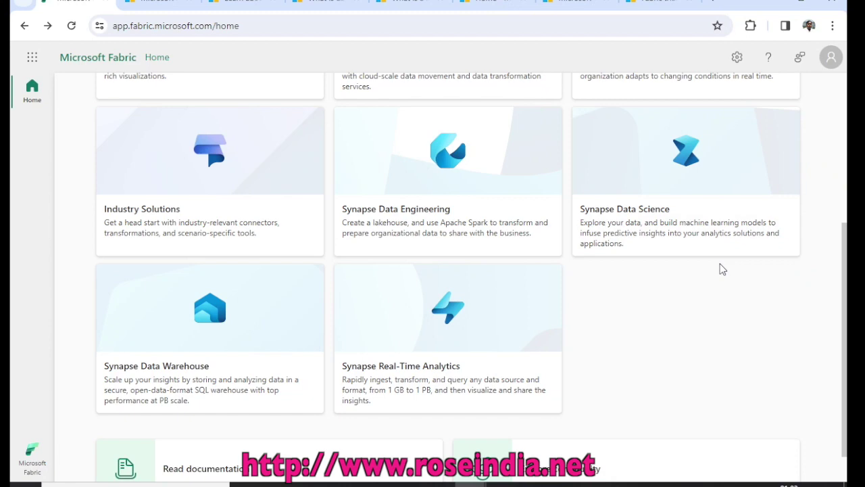
pyautogui.scroll(-1, 722, 269)
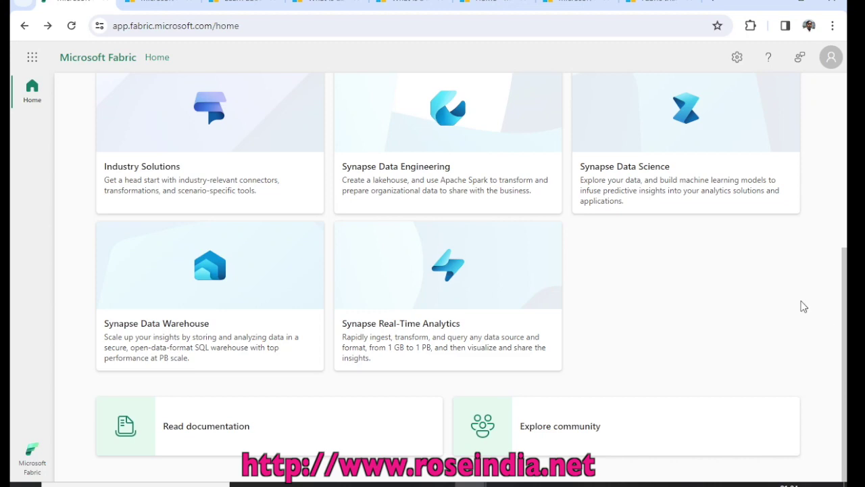
pyautogui.scroll(5, 804, 304)
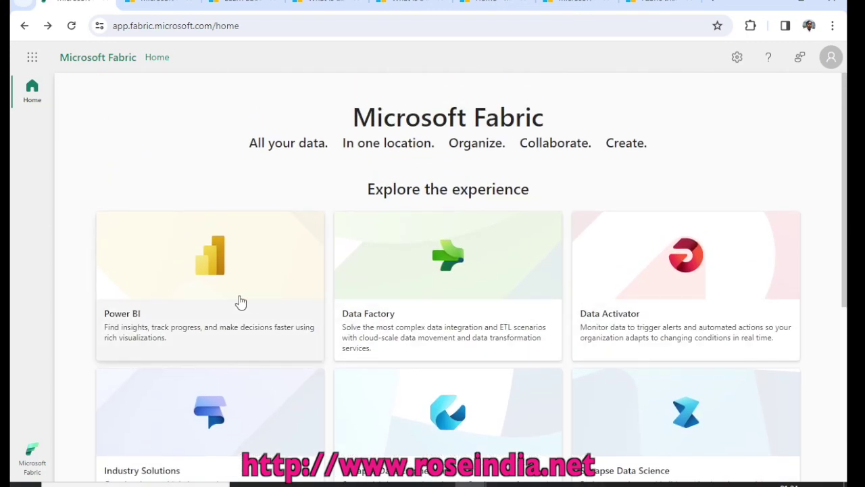
# Open the Power BI experience and start a new report to see the add-data options.
pyautogui.click(221, 300)
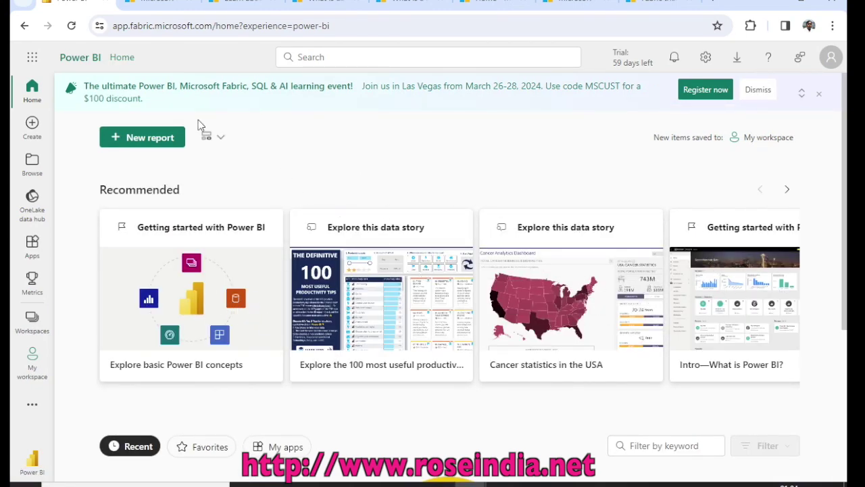
pyautogui.click(130, 139)
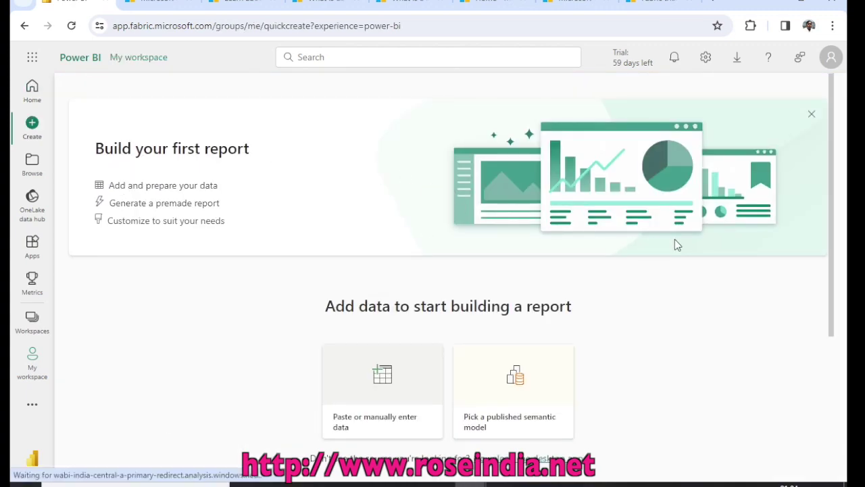
pyautogui.scroll(-3, 676, 244)
pyautogui.scroll(3, 676, 244)
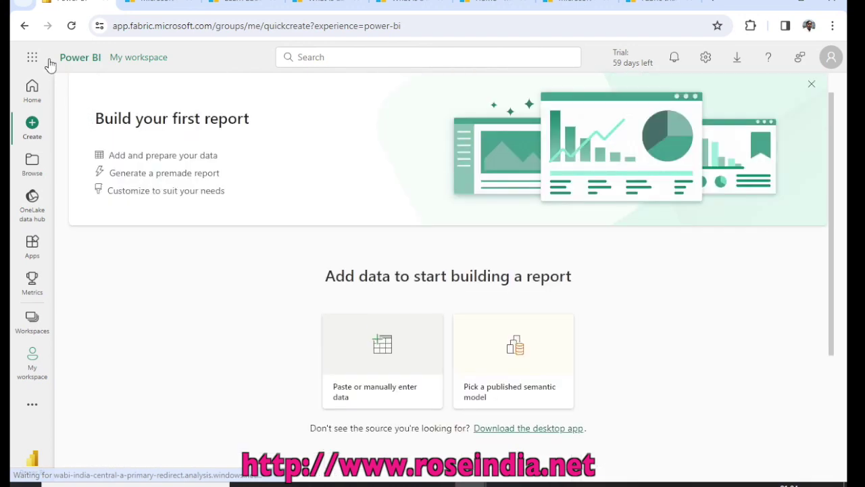
# Back out of the new report to the Fabric home and open the Data Factory experience.
pyautogui.click(23, 25)
pyautogui.click(23, 25)
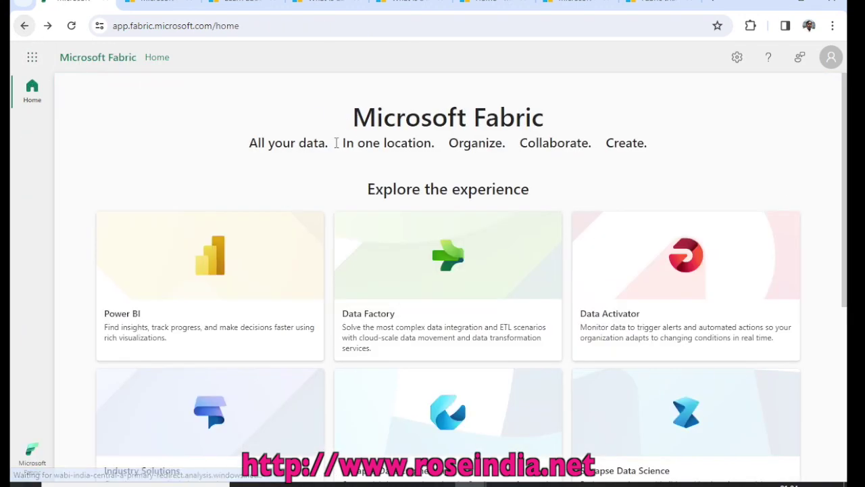
pyautogui.scroll(-2, 521, 264)
pyautogui.scroll(-1, 524, 265)
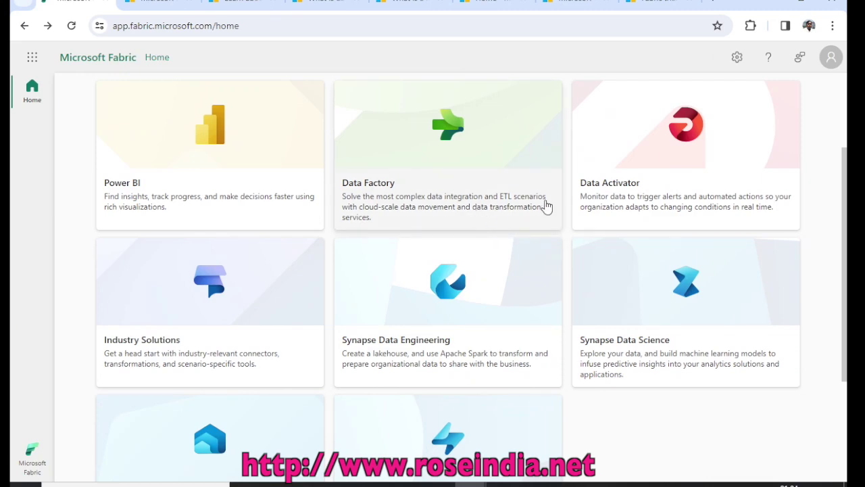
pyautogui.click(443, 163)
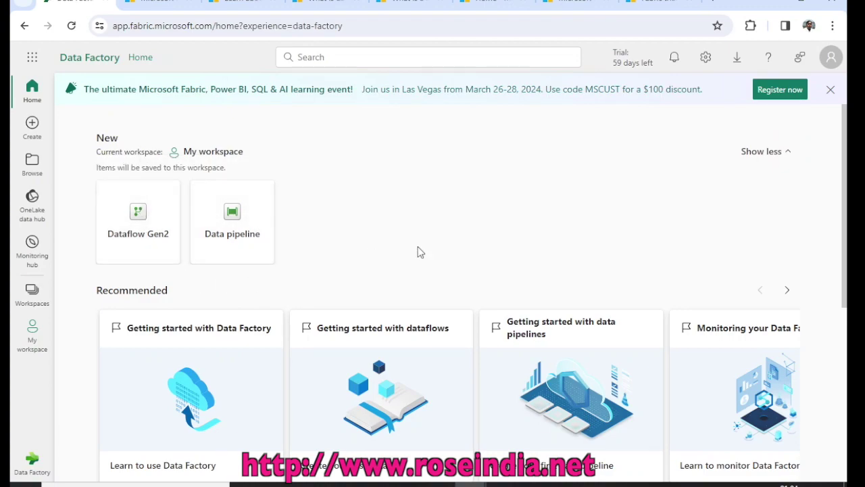
# Return to the Fabric home and look over the Data Activator experience.
pyautogui.click(24, 26)
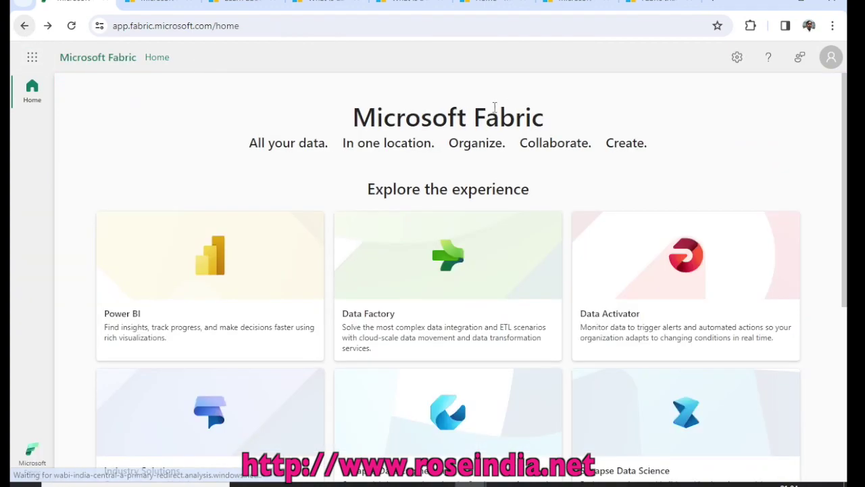
pyautogui.scroll(-2, 705, 252)
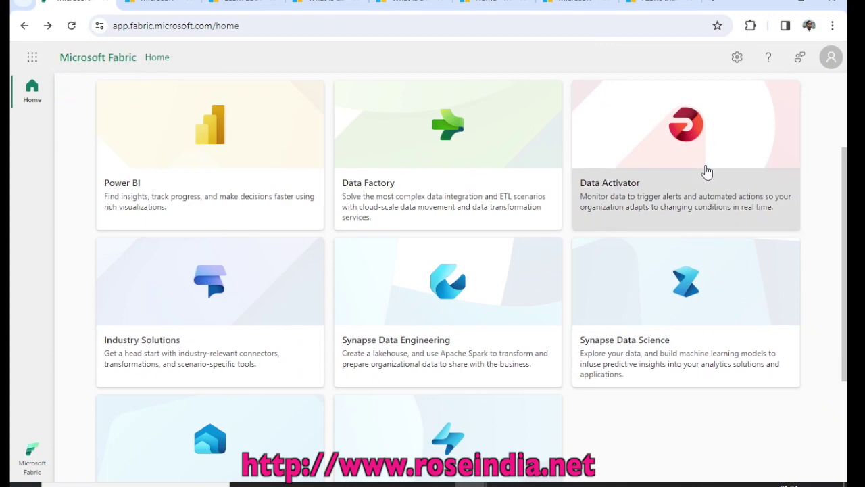
pyautogui.click(707, 171)
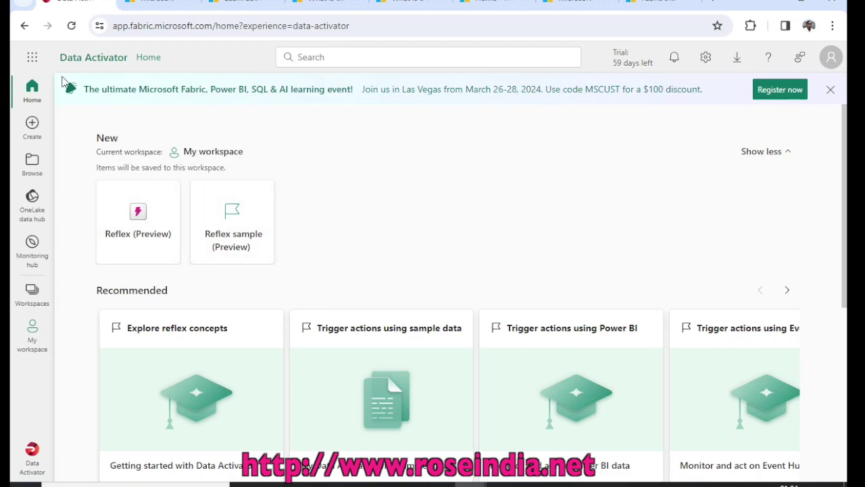
# Open the Industry Solutions experience and try its Sustainability solutions item.
pyautogui.click(26, 26)
pyautogui.scroll(-4, 643, 257)
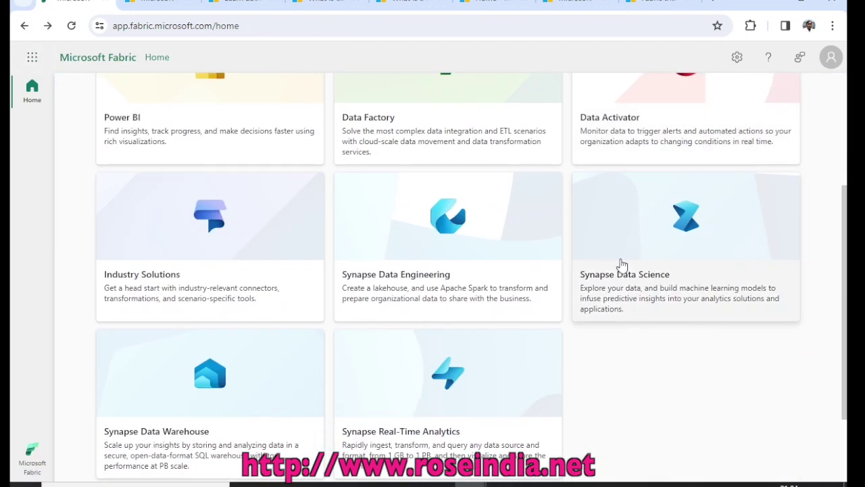
pyautogui.click(188, 238)
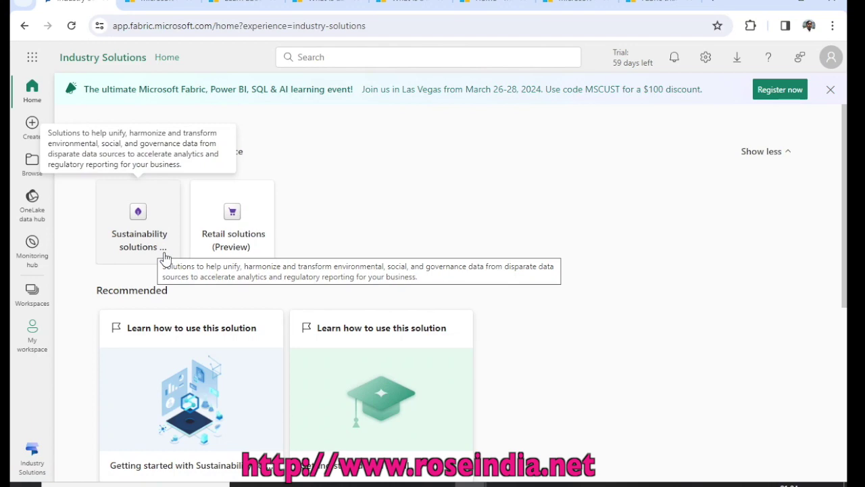
pyautogui.click(165, 254)
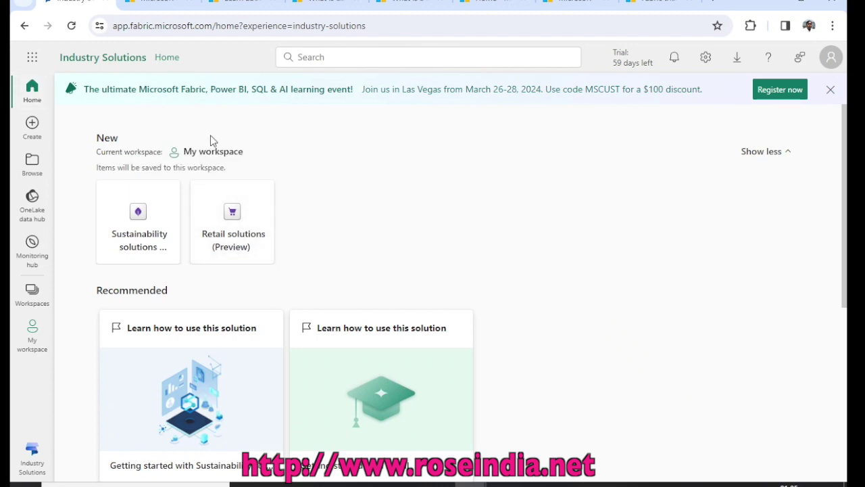
# Tour the Synapse Data Engineering, Data Science and Data Warehouse homes in turn.
pyautogui.click(24, 26)
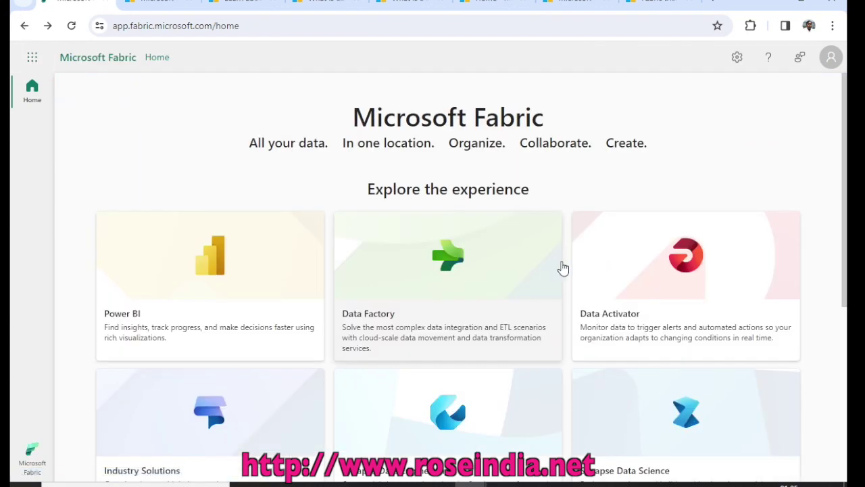
pyautogui.scroll(-3, 560, 269)
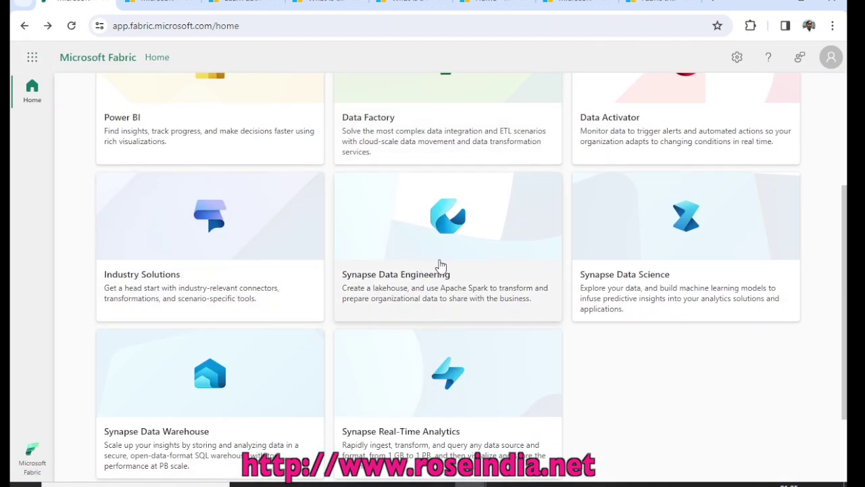
pyautogui.click(454, 302)
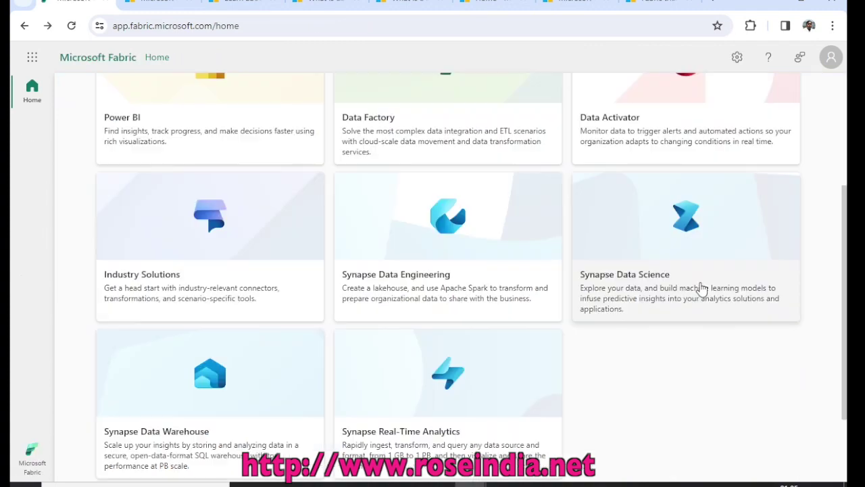
pyautogui.click(701, 288)
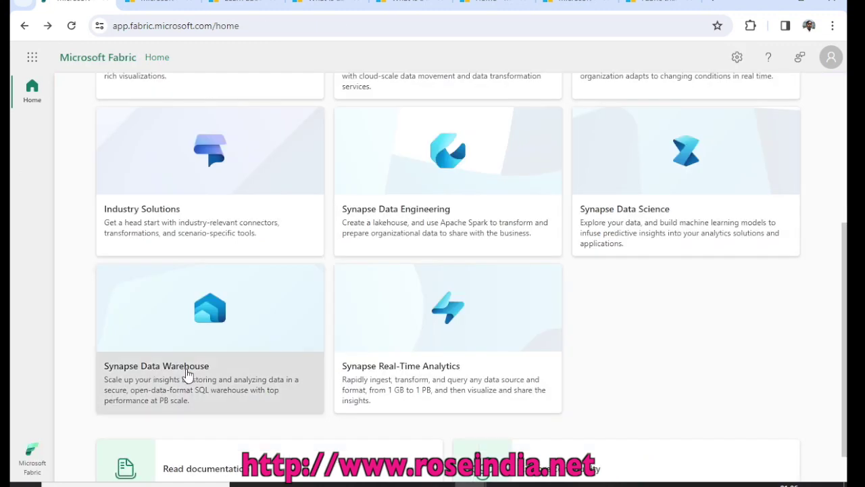
pyautogui.click(183, 377)
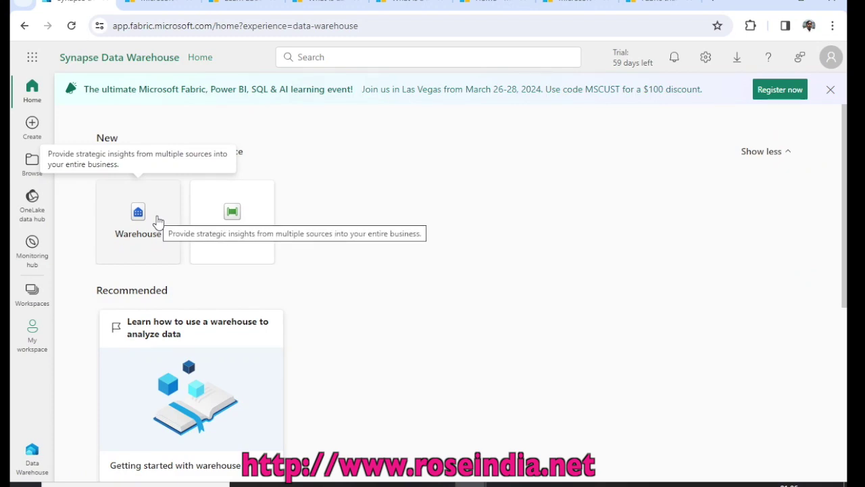
# Return to the Fabric home and look over the Synapse Real-Time Analytics experience.
pyautogui.click(24, 25)
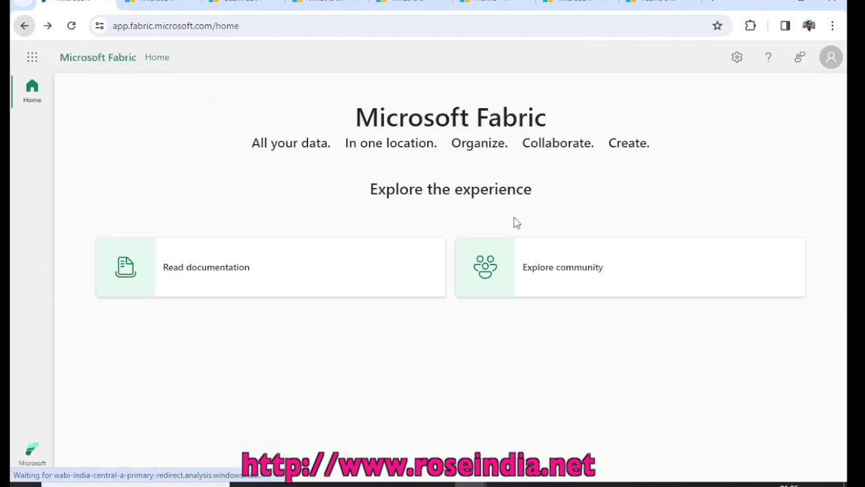
pyautogui.scroll(-5, 551, 236)
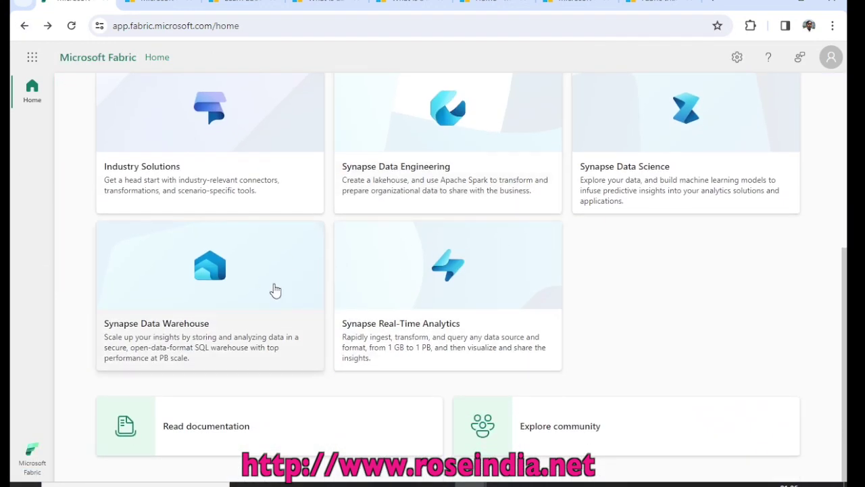
pyautogui.click(469, 346)
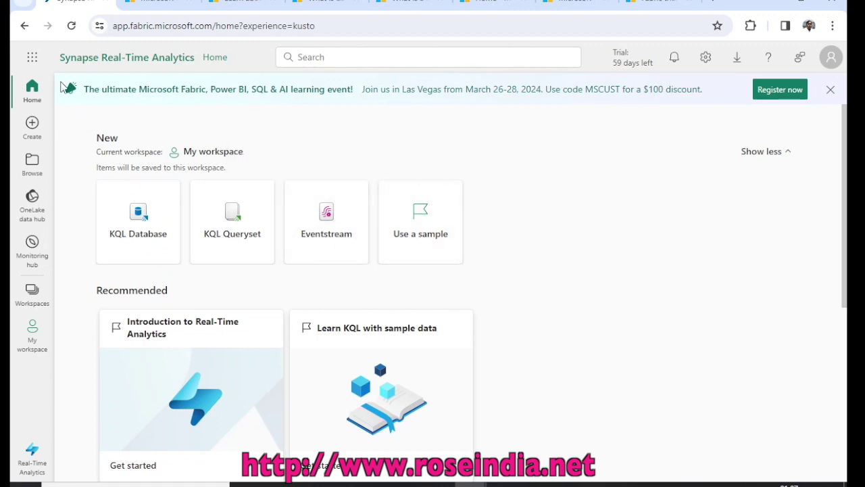
# Go back to the Fabric home and show the list of Fabric experiences.
pyautogui.click(23, 27)
pyautogui.scroll(-3, 563, 202)
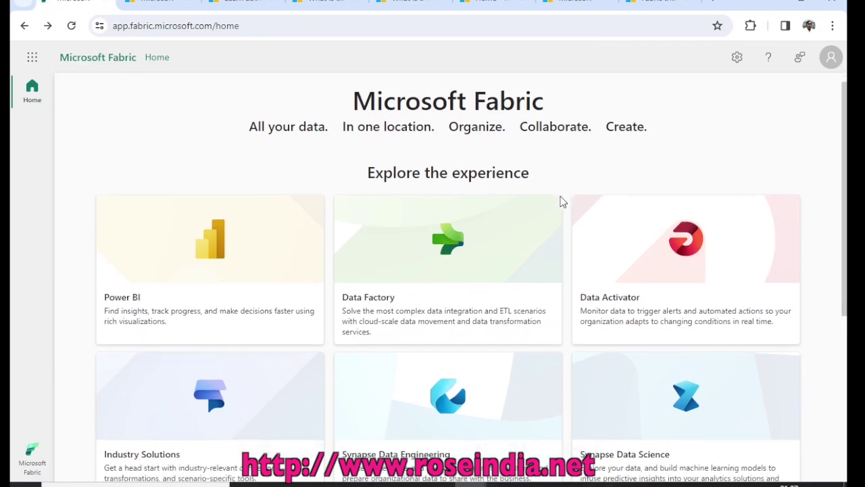
pyautogui.scroll(-2, 560, 201)
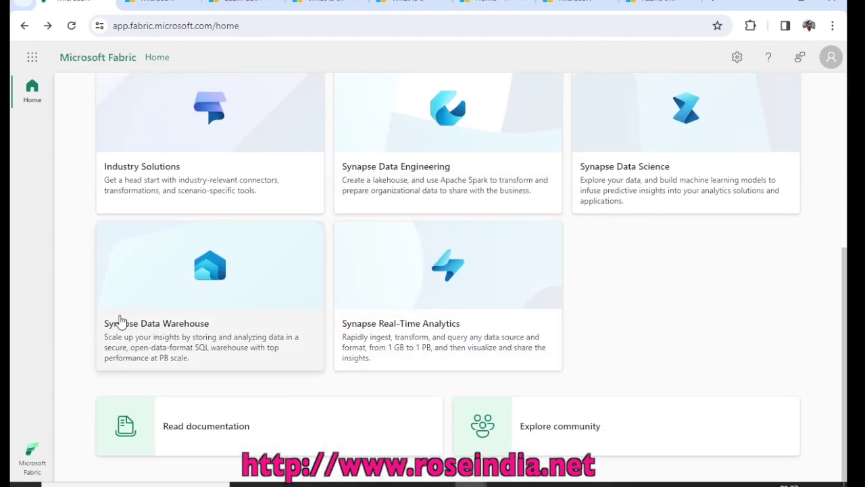
pyautogui.click(32, 451)
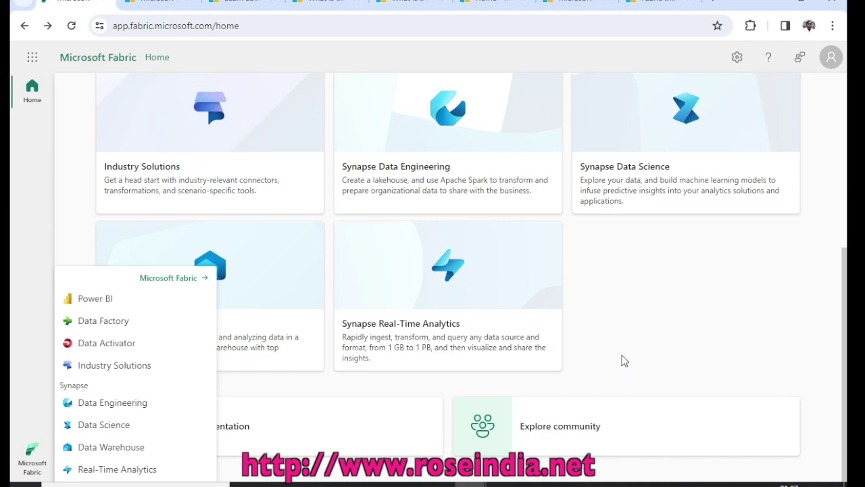
# Close the experience list and look at the Help pane and the product feedback pane.
pyautogui.click(622, 357)
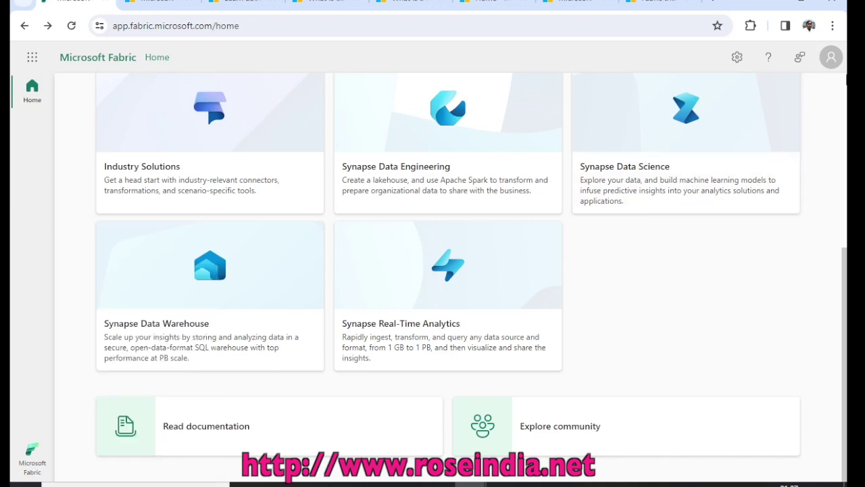
pyautogui.click(769, 56)
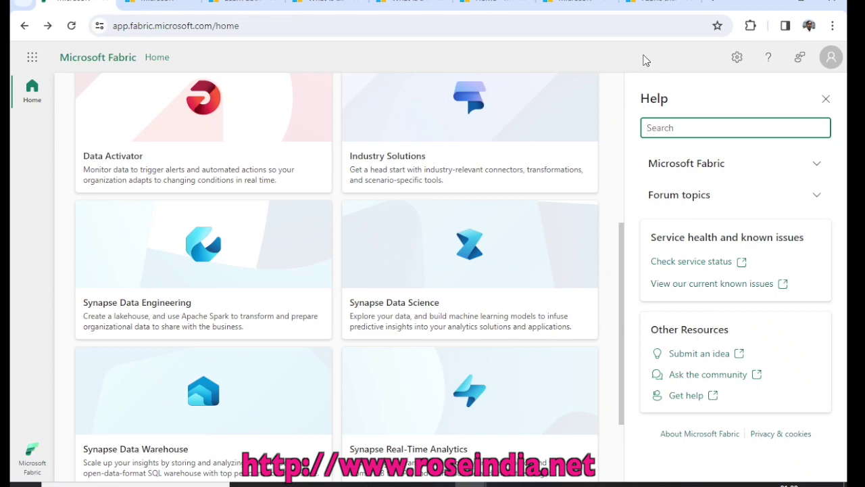
pyautogui.click(801, 59)
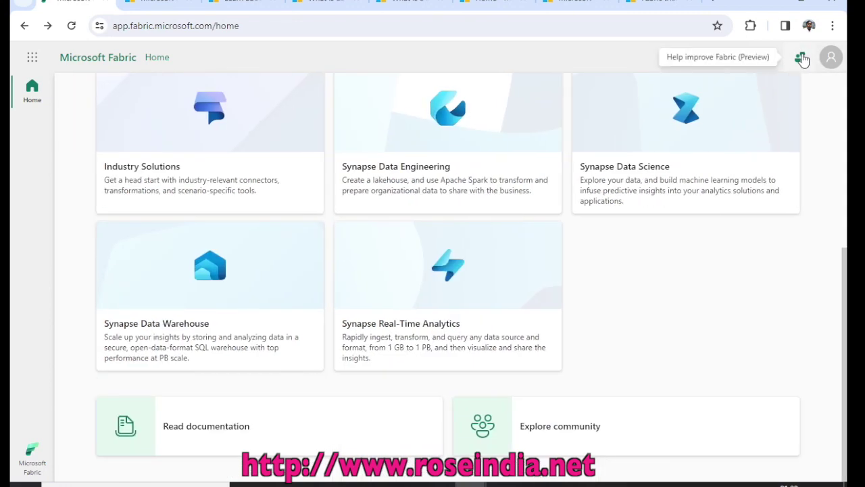
pyautogui.click(802, 60)
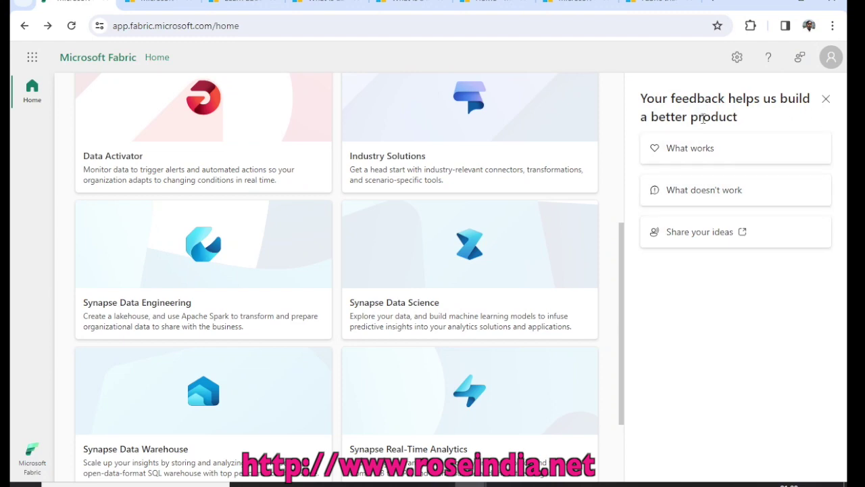
# Check the account's free licence with 59 trial days left, then bring up Settings.
pyautogui.click(832, 56)
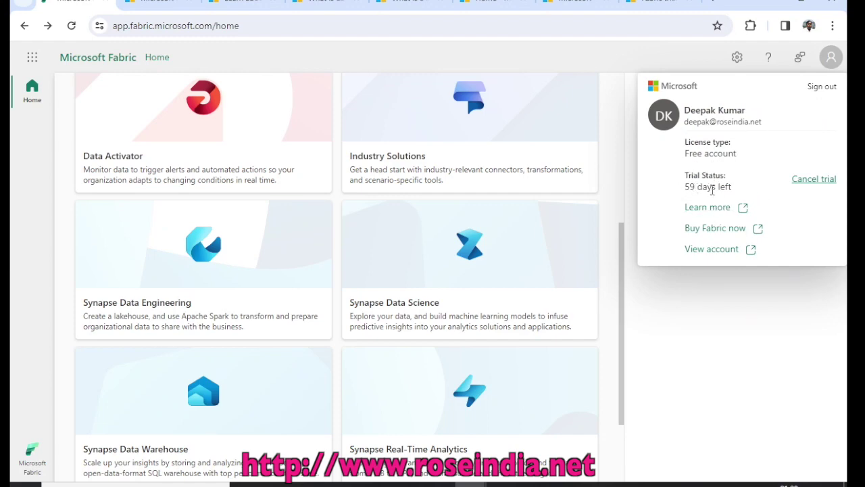
pyautogui.click(700, 56)
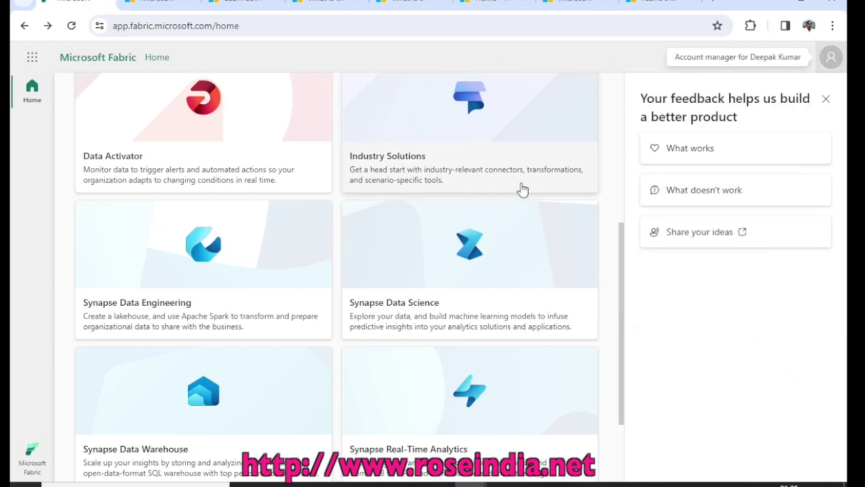
pyautogui.click(737, 57)
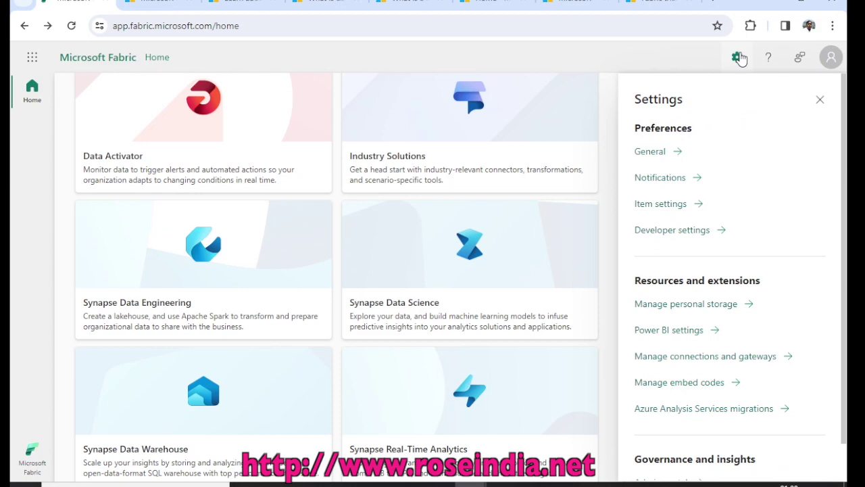
# Browse the General, Notifications, Item settings and Developer settings preference pages.
pyautogui.click(650, 154)
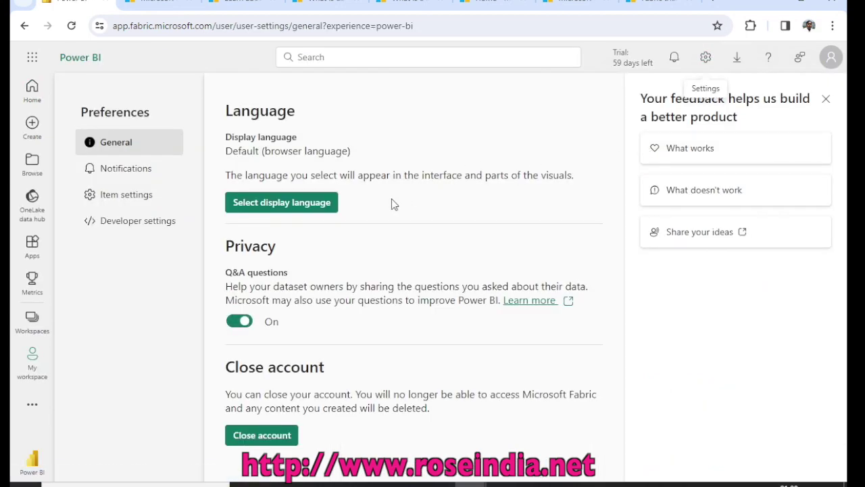
pyautogui.click(116, 170)
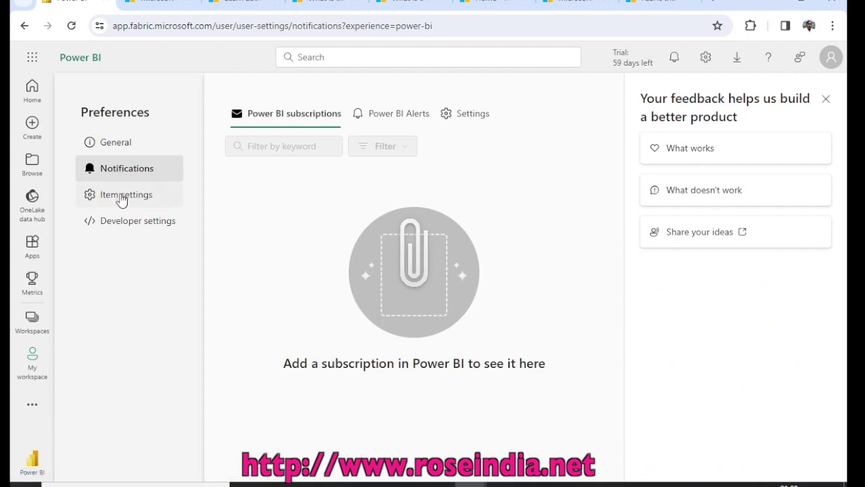
pyautogui.click(122, 200)
pyautogui.click(119, 223)
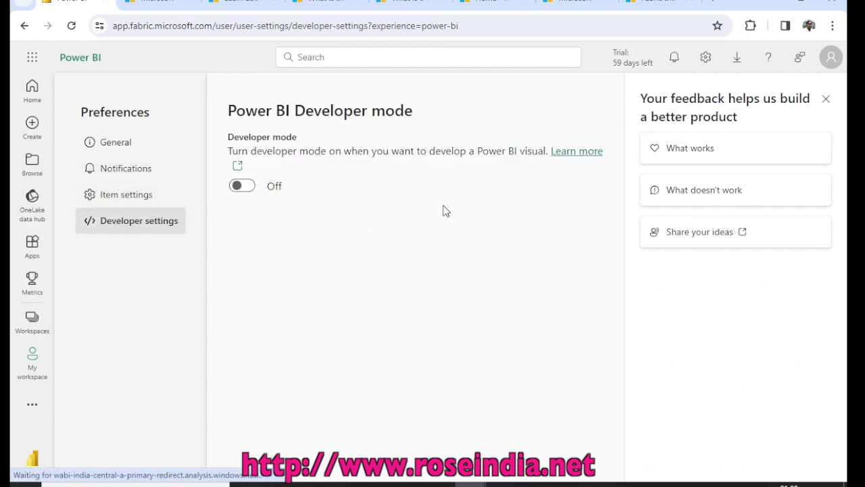
# Check personal storage usage, then open Power BI settings and its notification settings.
pyautogui.click(704, 57)
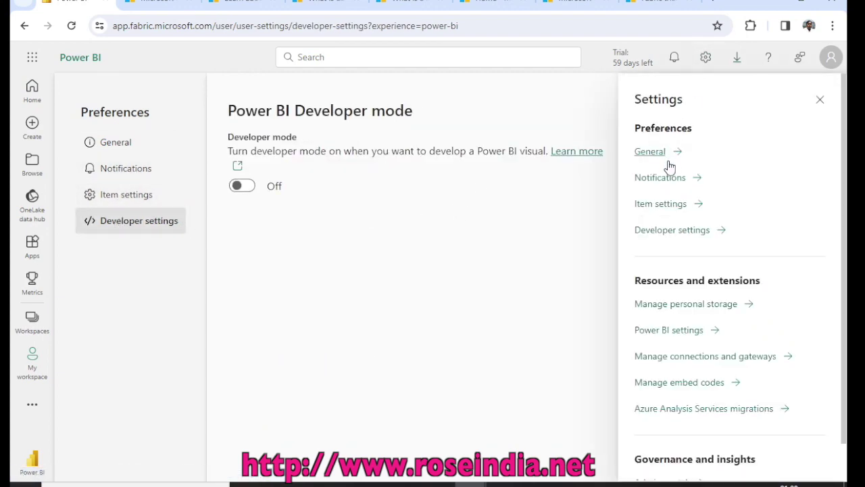
pyautogui.click(721, 309)
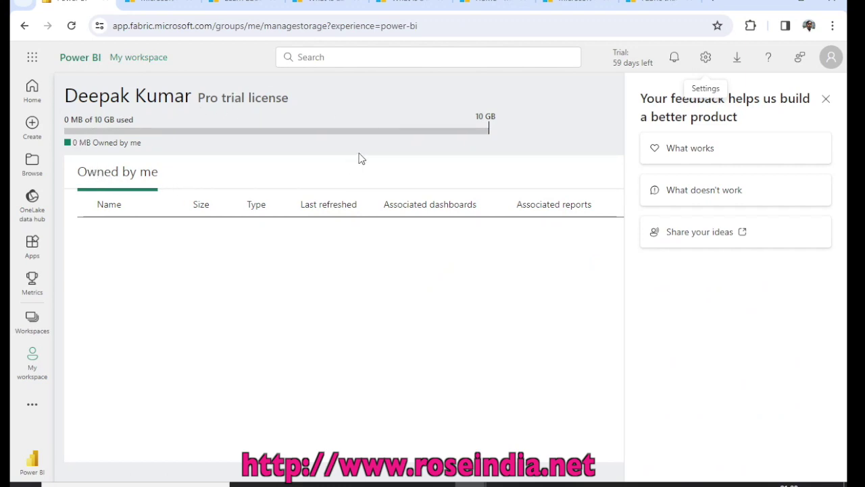
pyautogui.click(705, 58)
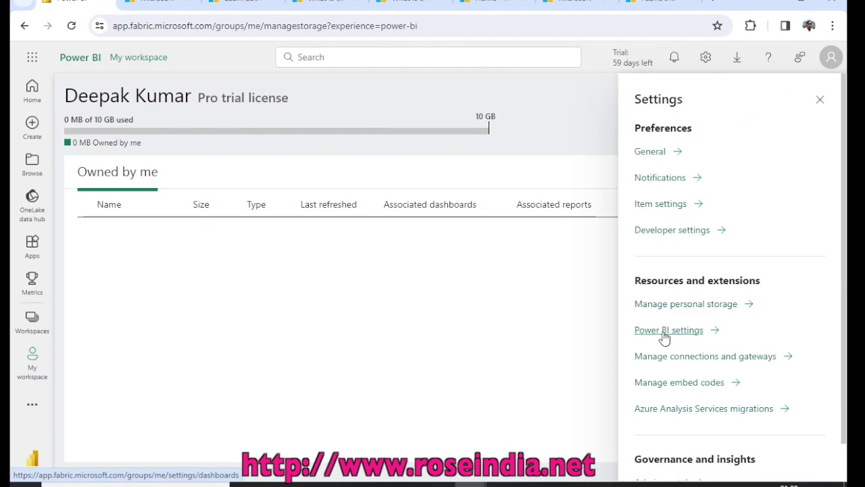
pyautogui.click(666, 330)
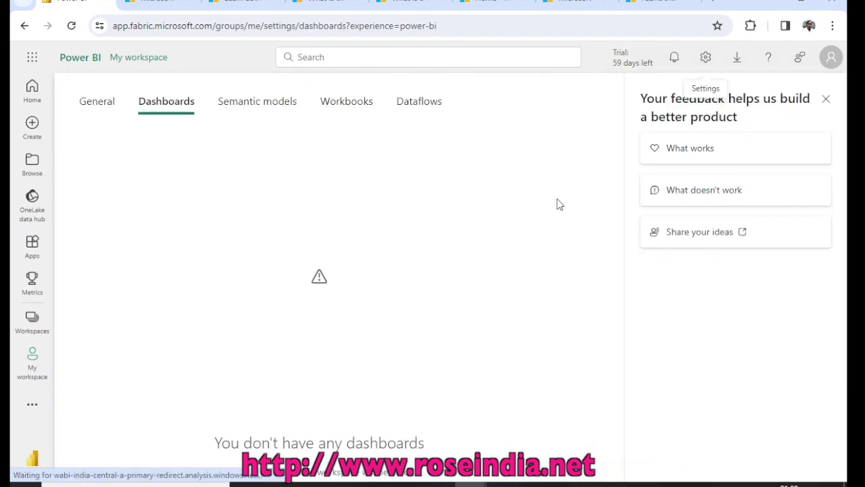
pyautogui.click(96, 108)
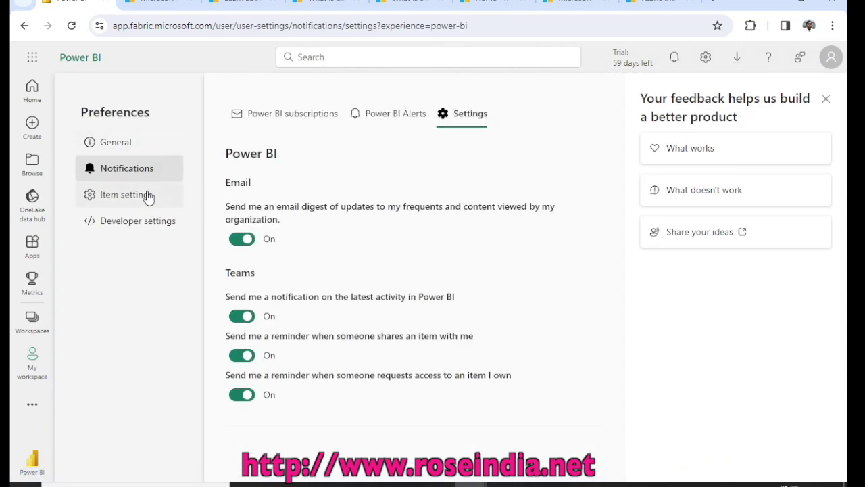
# Review the Power BI Dashboards, Semantic models, Workbooks and Dataflows tabs, finding no dashboards or dataflows.
pyautogui.click(708, 60)
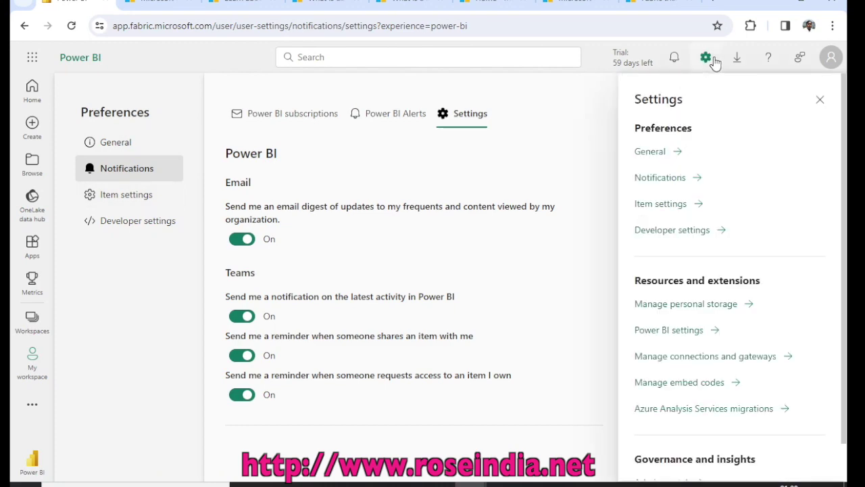
pyautogui.click(675, 332)
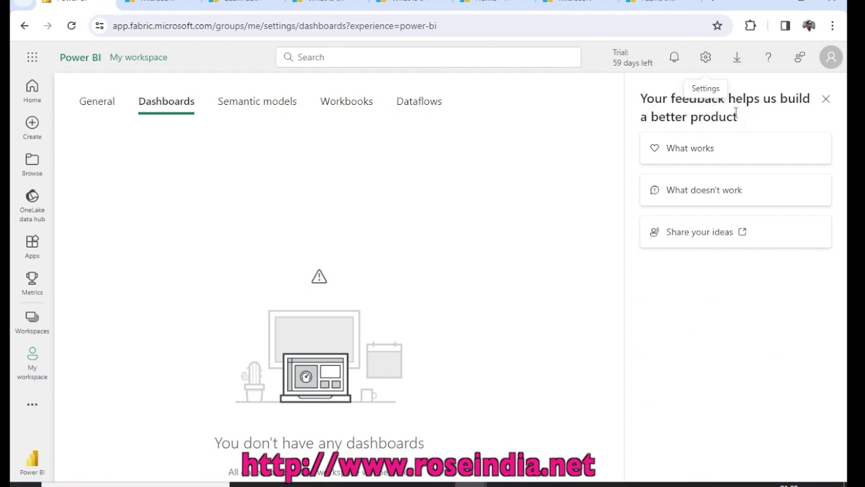
pyautogui.click(706, 57)
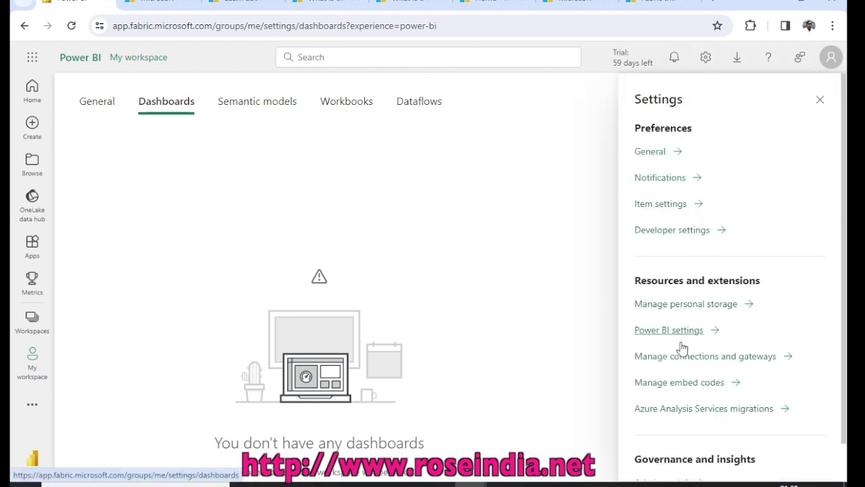
pyautogui.click(266, 109)
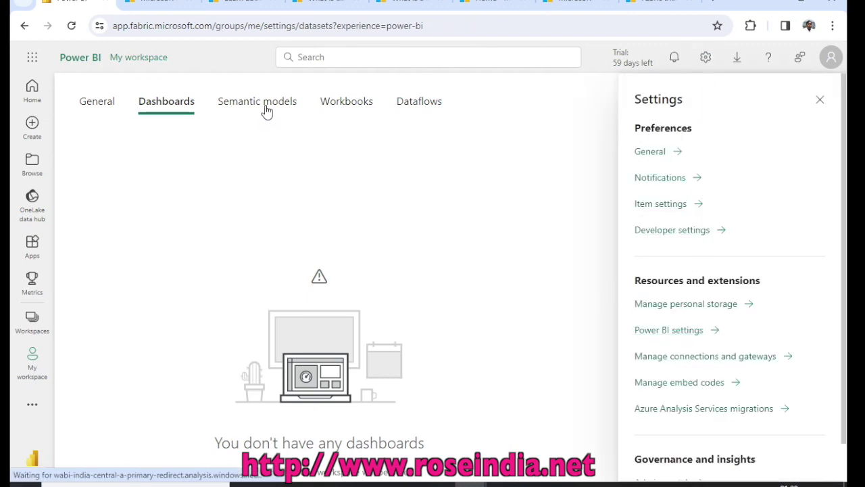
pyautogui.click(341, 102)
pyautogui.click(425, 103)
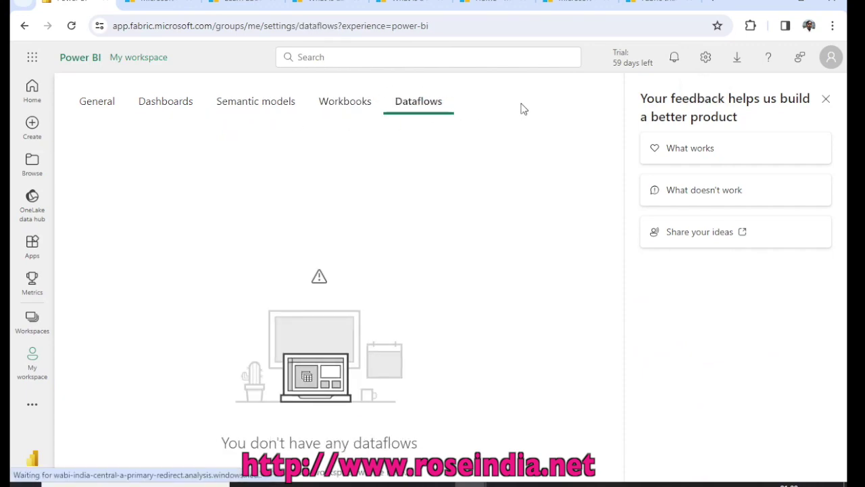
pyautogui.click(706, 60)
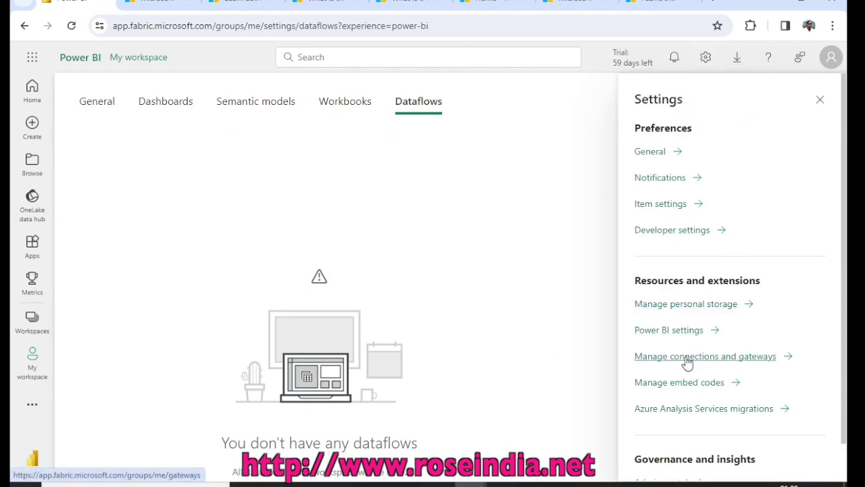
# Review connections and virtual network data gateways, then the empty Manage embed codes page.
pyautogui.click(753, 358)
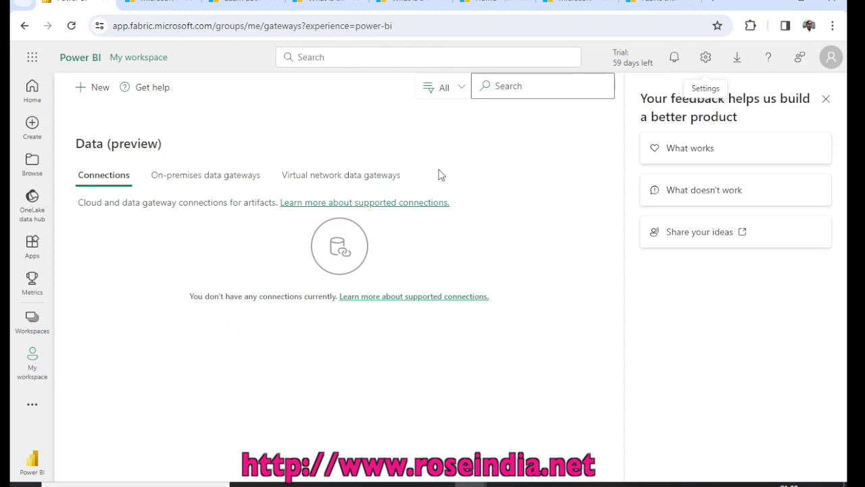
pyautogui.click(349, 174)
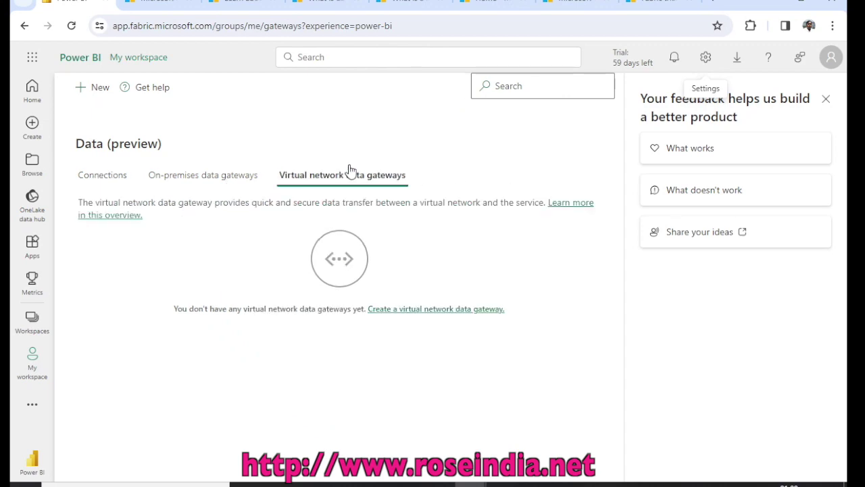
pyautogui.click(706, 57)
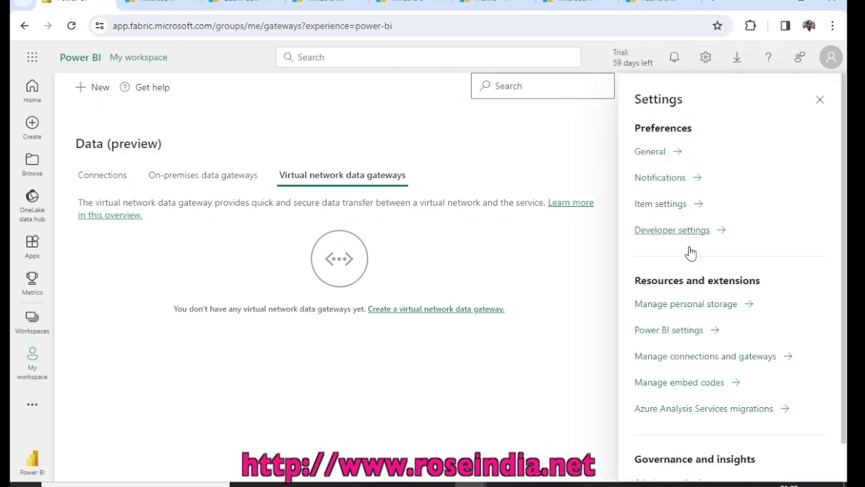
pyautogui.click(696, 382)
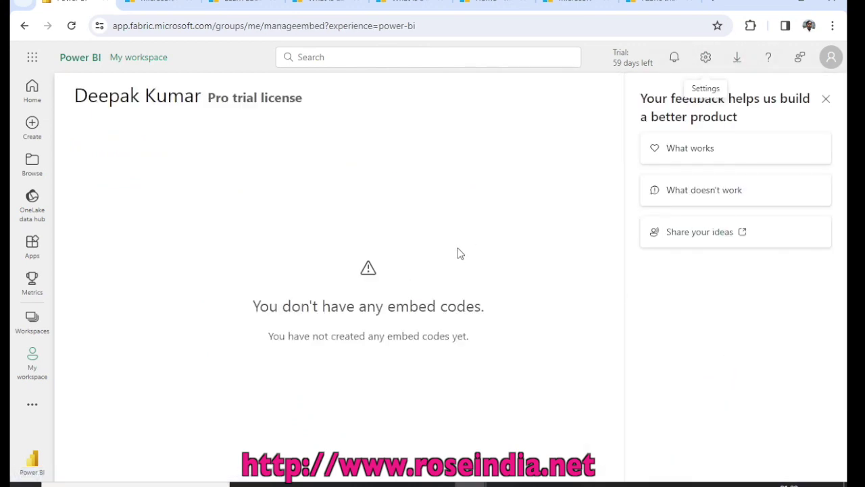
pyautogui.click(697, 56)
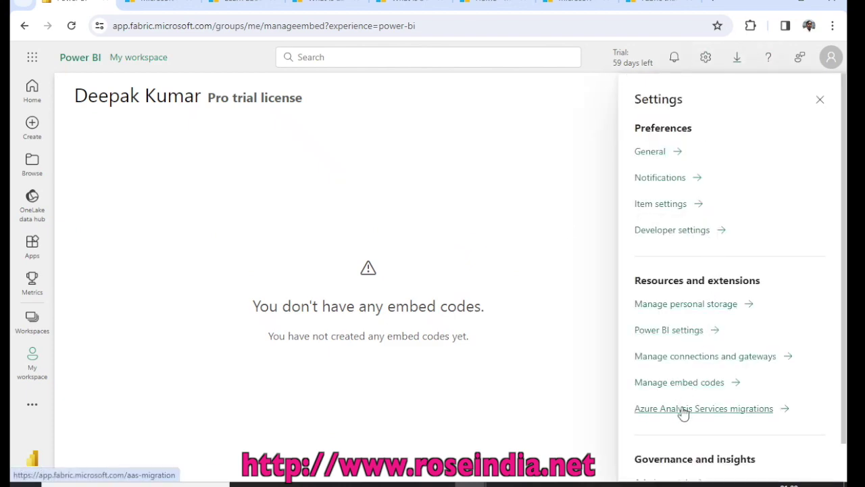
# Open the Azure Analysis Services migrations page and scroll through its four migration steps.
pyautogui.click(724, 414)
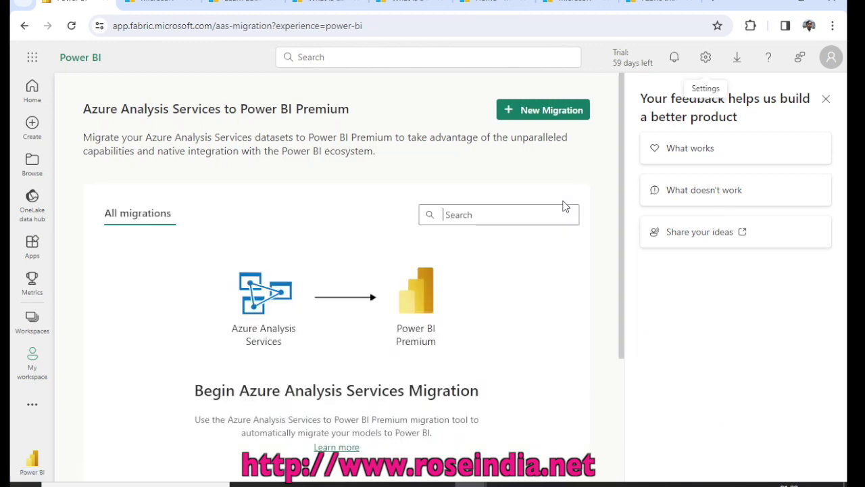
pyautogui.scroll(-1, 177, 278)
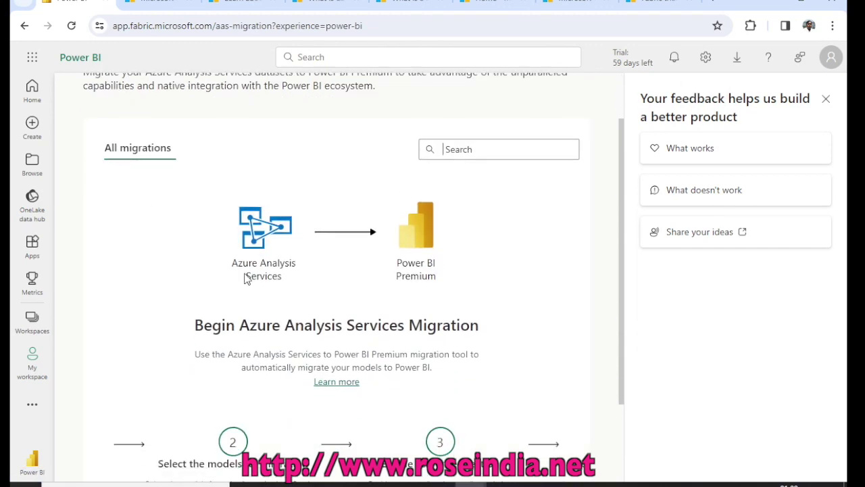
pyautogui.scroll(1, 251, 277)
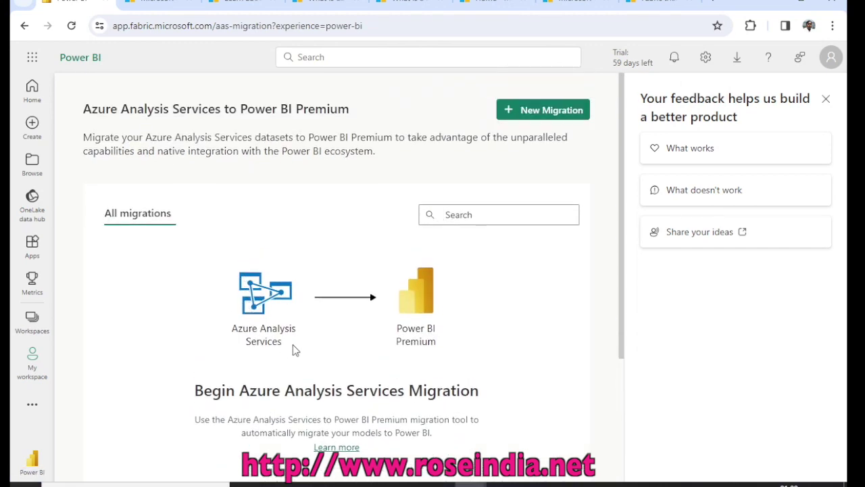
pyautogui.scroll(-3, 429, 277)
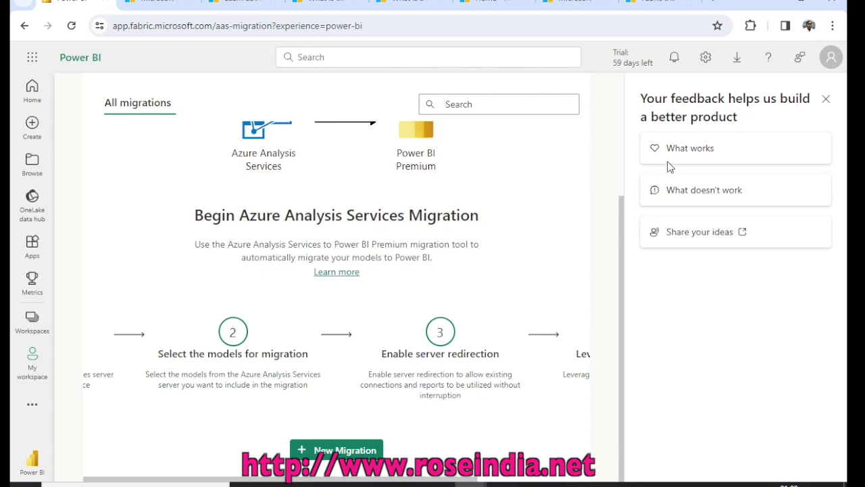
# Close the feedback panel beside the migration page and bring Settings back up.
pyautogui.click(825, 99)
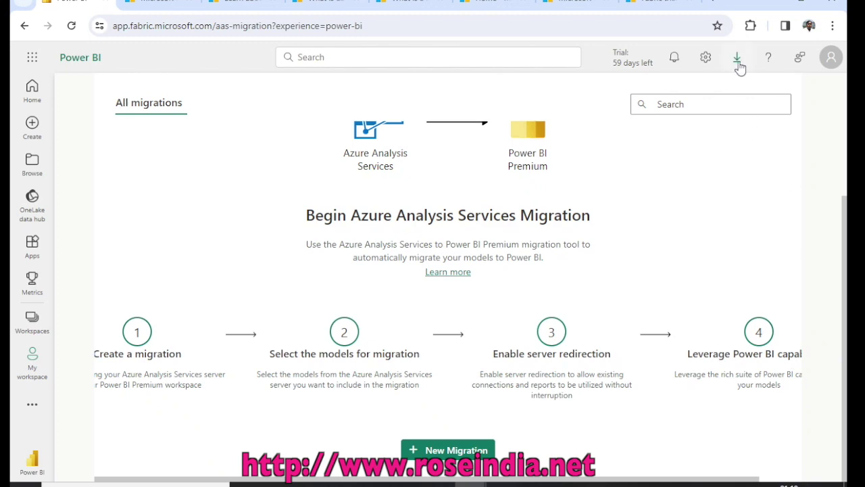
pyautogui.click(706, 57)
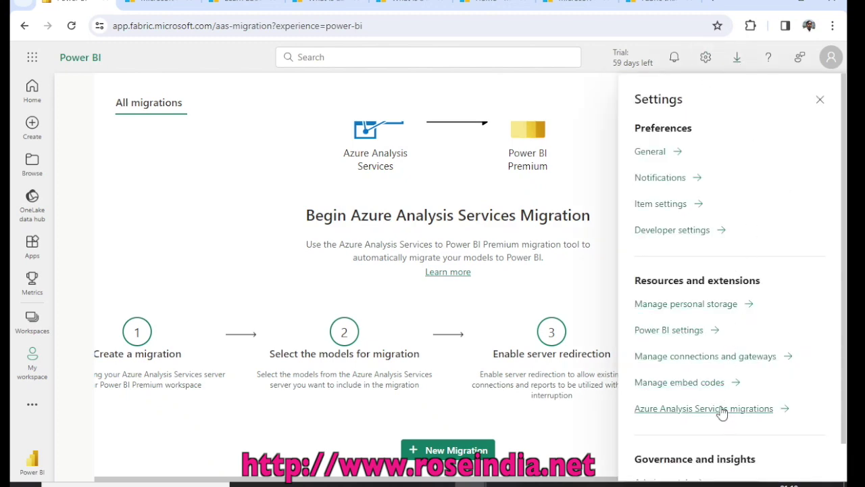
pyautogui.scroll(-1, 718, 411)
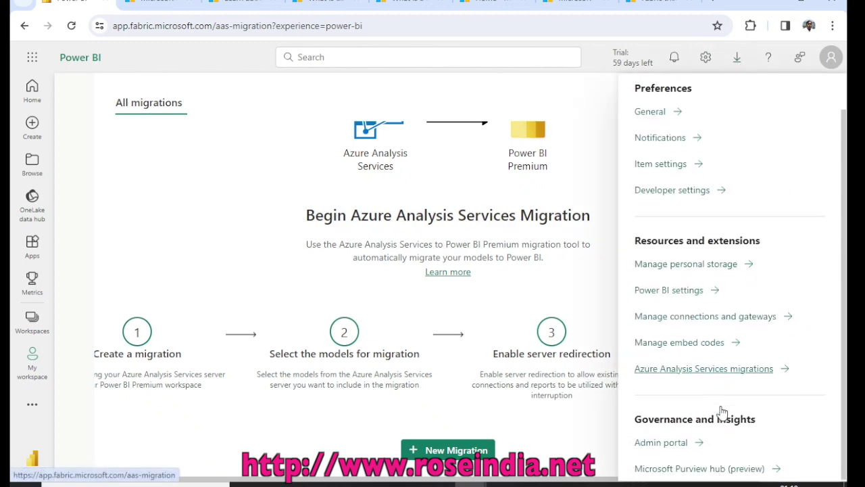
# Open the Admin portal capacity settings and check the Power BI Embedded and Trial capacities.
pyautogui.click(661, 443)
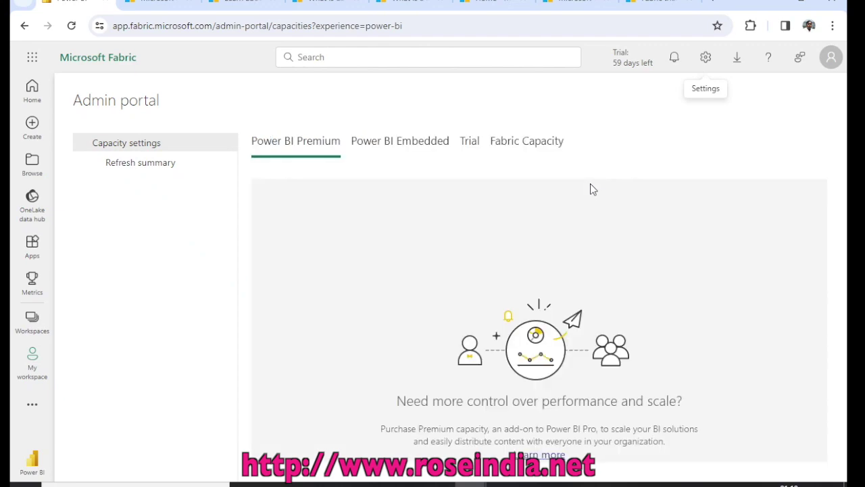
pyautogui.click(372, 145)
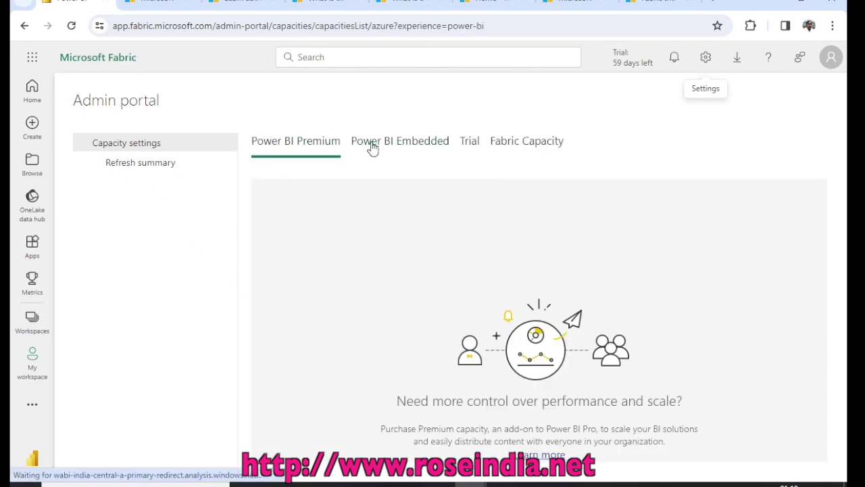
pyautogui.click(476, 148)
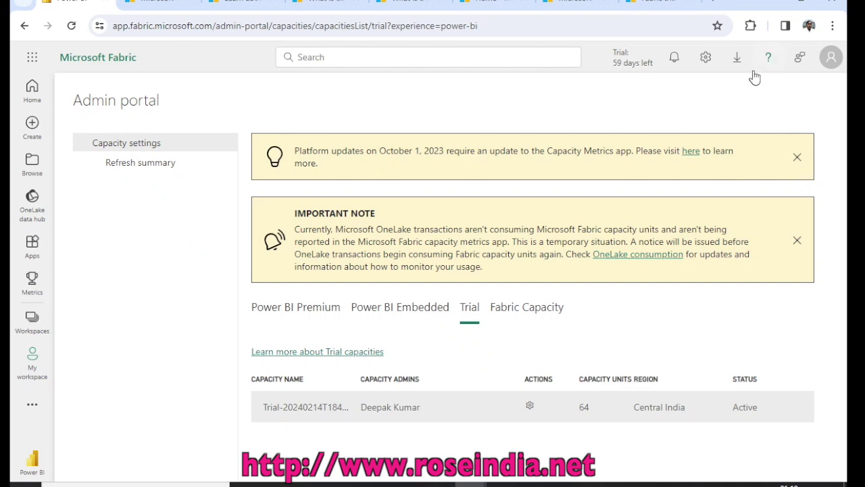
# Return to the Admin portal capacity settings from Settings, then bring Settings up again.
pyautogui.click(708, 58)
pyautogui.scroll(-1, 755, 372)
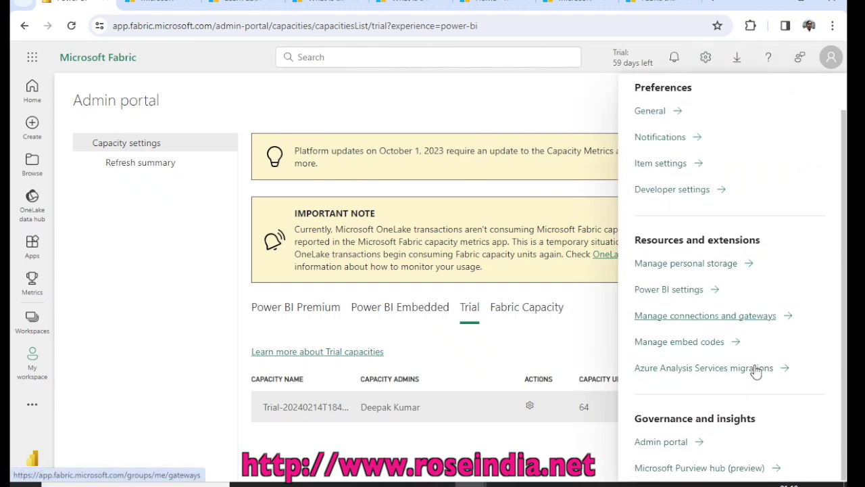
pyautogui.click(673, 449)
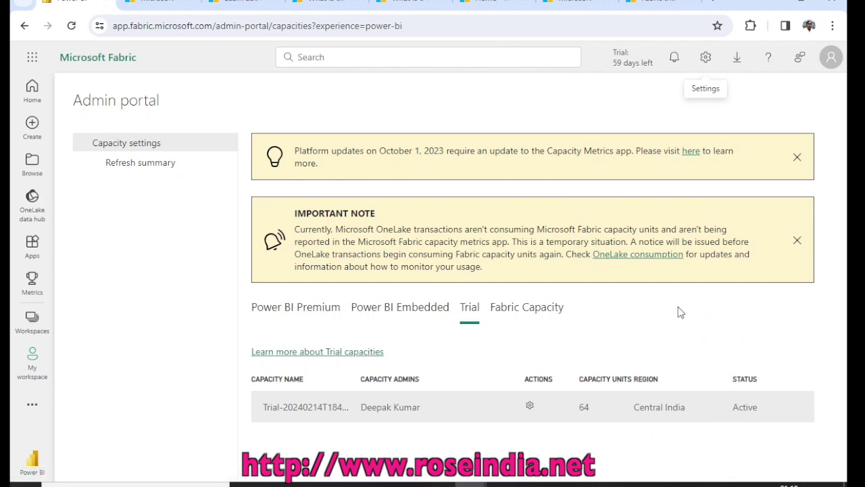
pyautogui.click(705, 58)
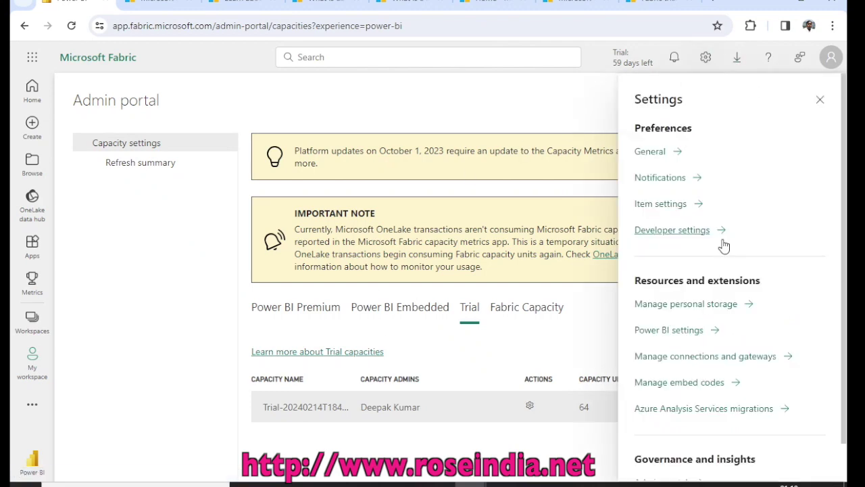
pyautogui.scroll(-1, 724, 246)
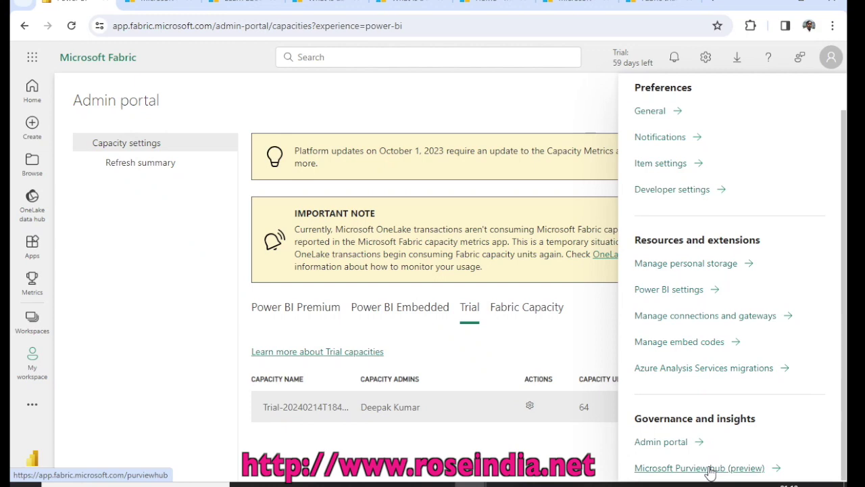
# Open the Microsoft Purview hub (preview), try its Data Catalog card, then close the sign-in tab.
pyautogui.click(740, 468)
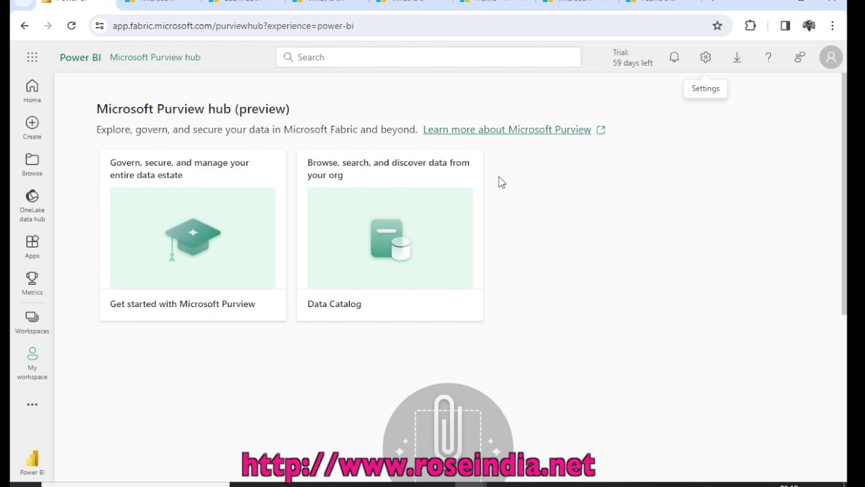
pyautogui.click(390, 234)
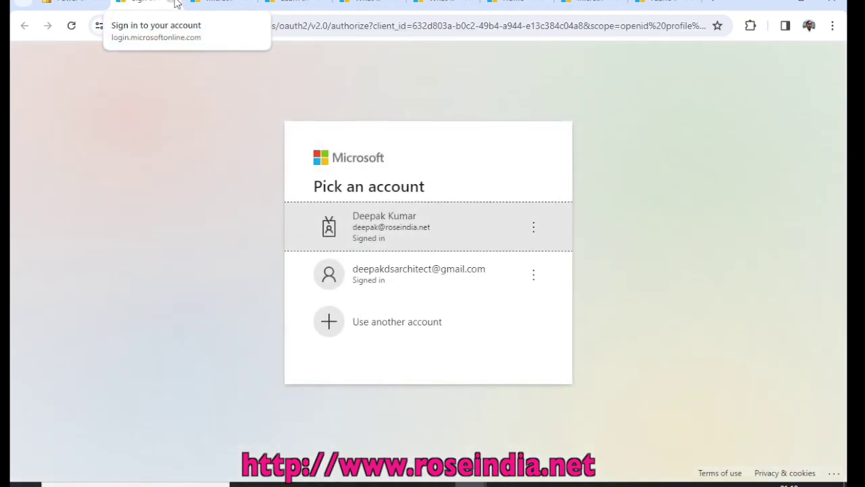
pyautogui.click(175, 3)
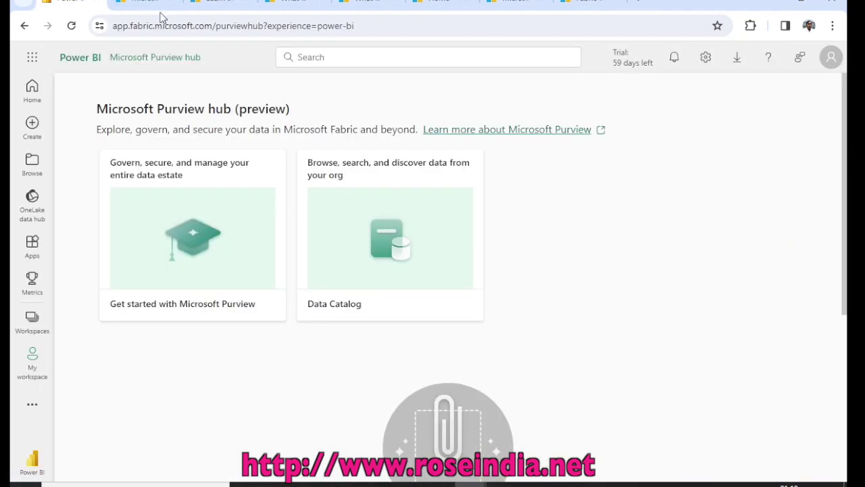
# Browse the Get started with Microsoft Purview page down to its footer, then return to the hub.
pyautogui.click(196, 247)
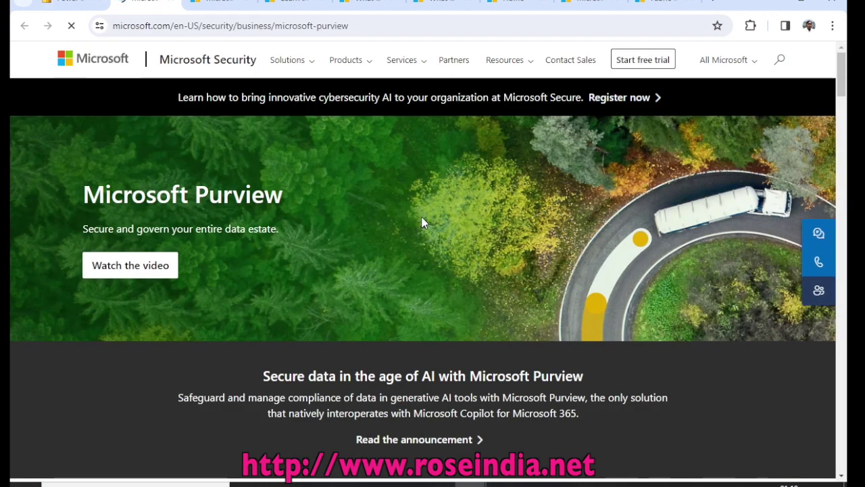
pyautogui.scroll(-5, 423, 222)
pyautogui.scroll(-20, 423, 223)
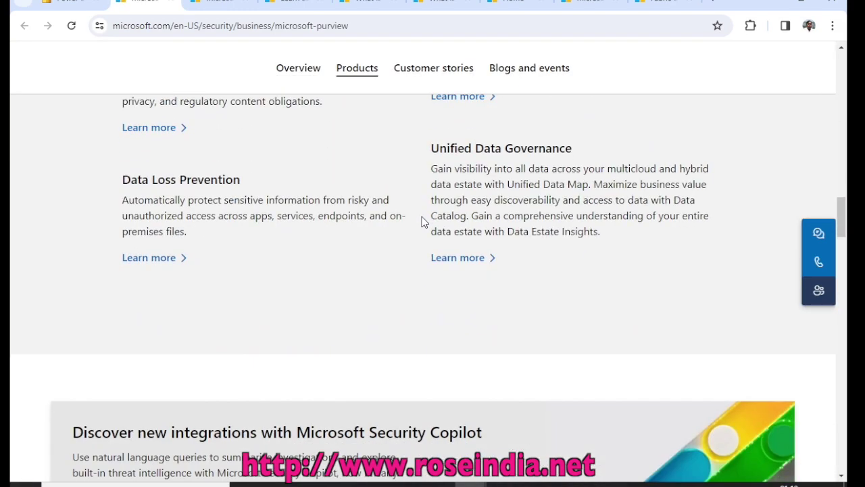
pyautogui.scroll(-20, 424, 222)
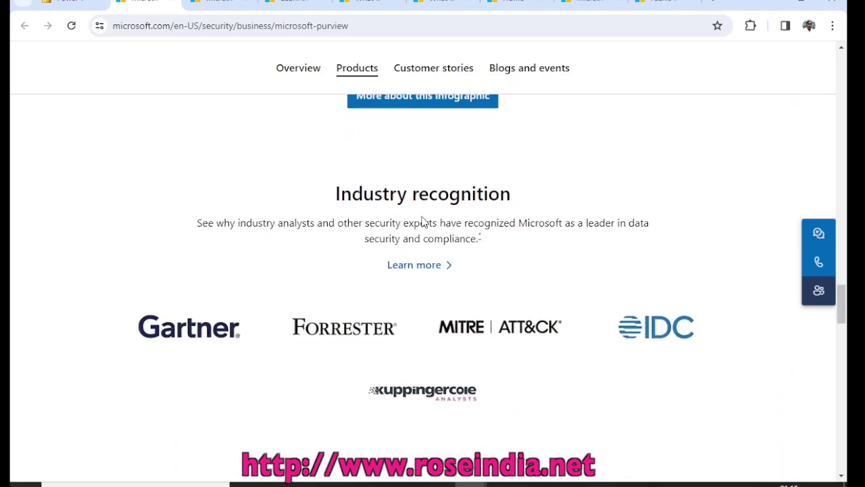
pyautogui.scroll(-20, 423, 222)
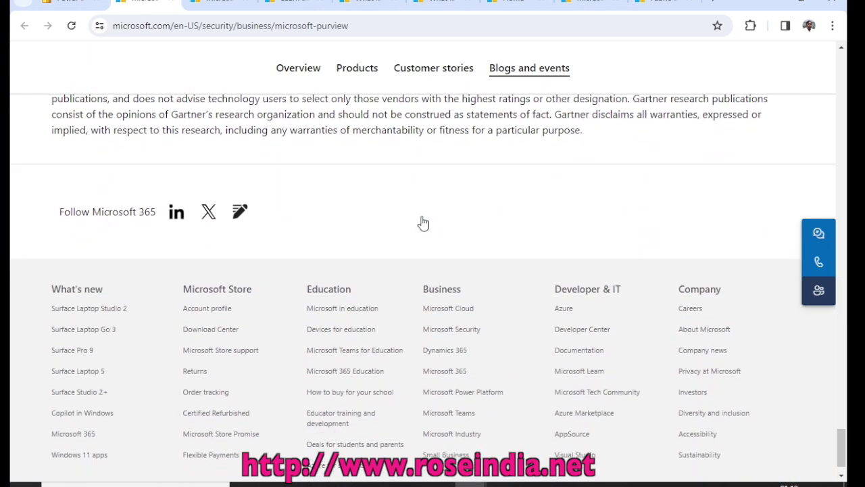
pyautogui.click(68, 4)
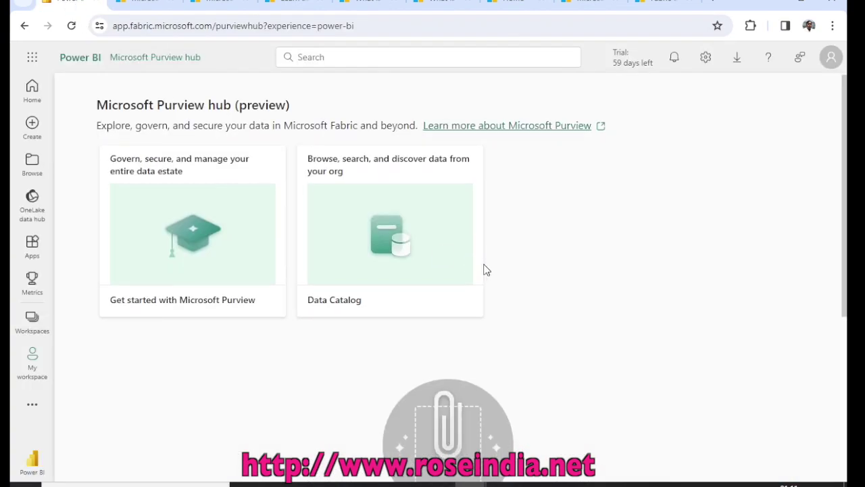
# Scroll the Purview hub down to its insights notice and More from Microsoft Purview links.
pyautogui.scroll(-3, 483, 265)
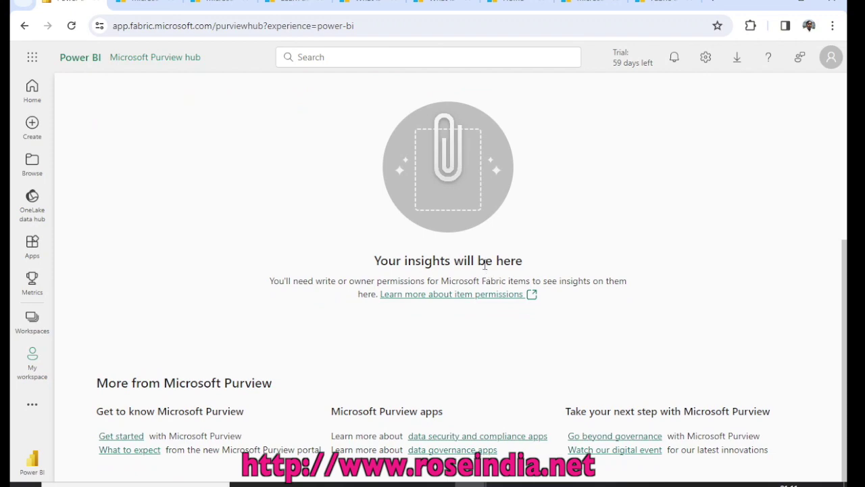